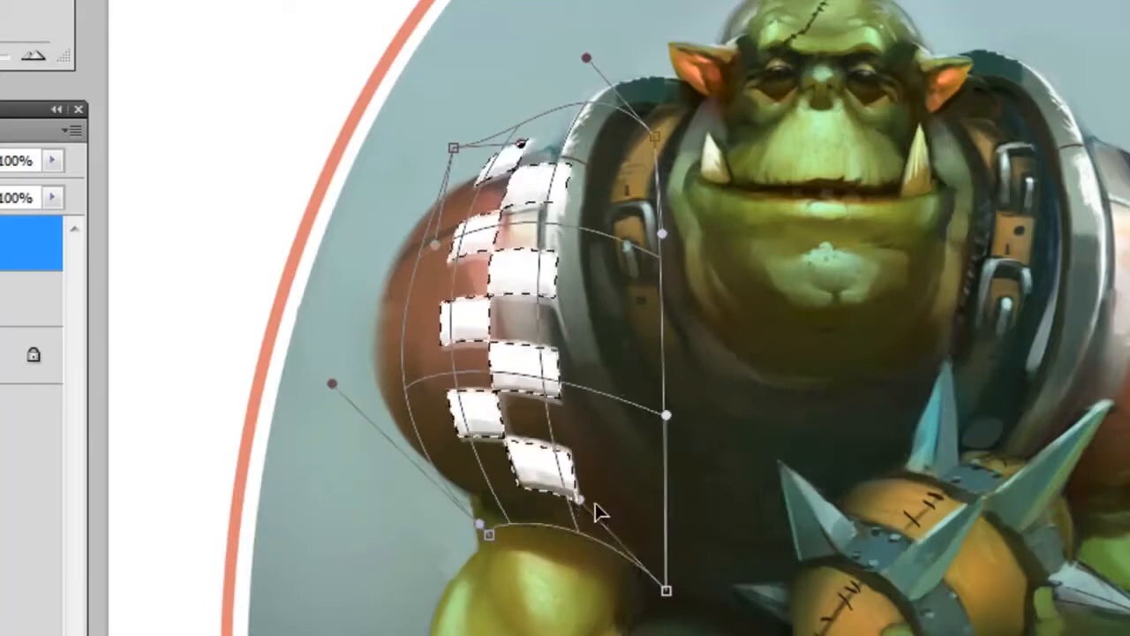
Warp the white checker pattern to follow the curve of the ogre's shoulder, then apply the warp and clear the selection
left_click_drag(570, 362, 549, 355)
left_click_drag(565, 489, 572, 482)
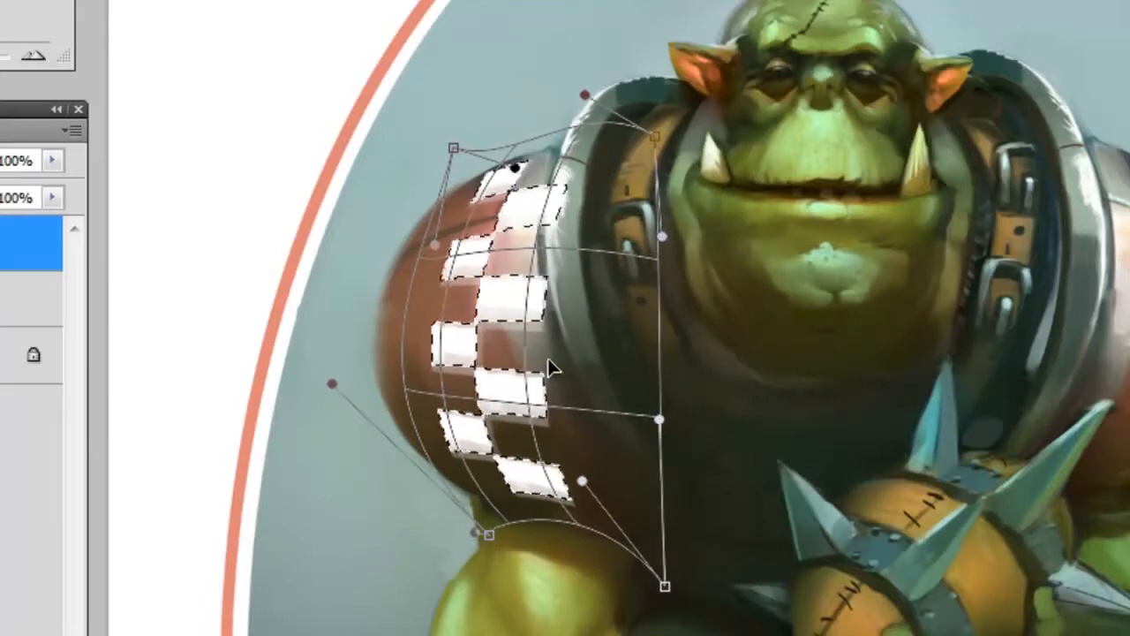
key("Return")
key("ctrl+d")
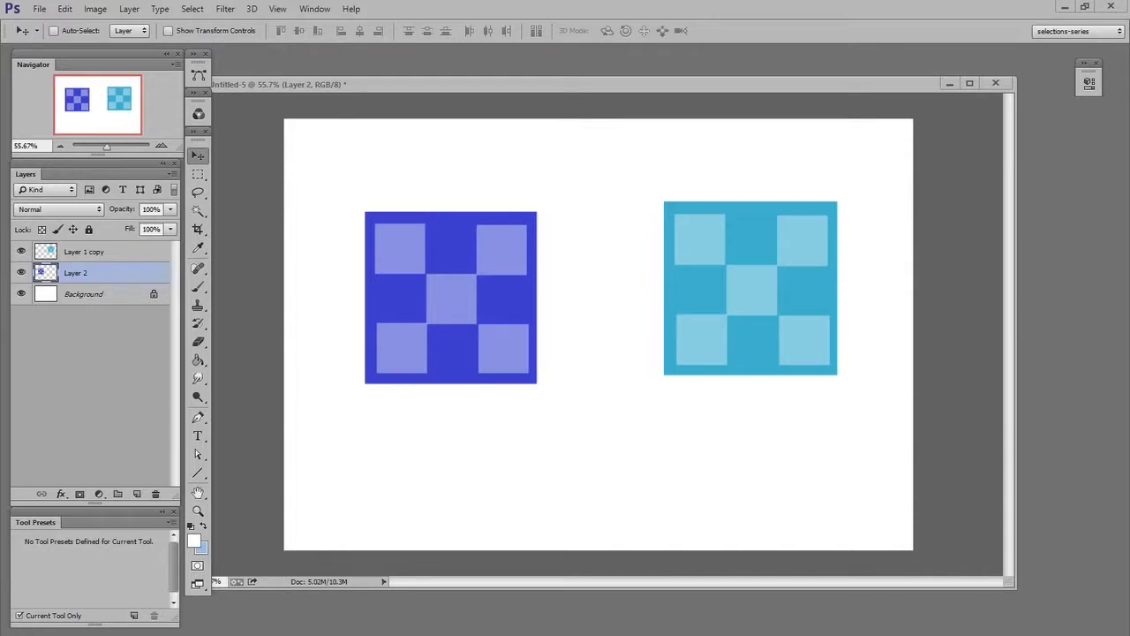
Reposition the light-blue checkered square and distort it by pulling its upper-left corner inward with Free Transform
mouse_move(755, 296)
left_mouse_down()
mouse_move(746, 304)
mouse_move(759, 292)
left_mouse_up()
left_click(800, 326, "ctrl")
left_click_drag(800, 326, 793, 335)
key("ctrl+t")
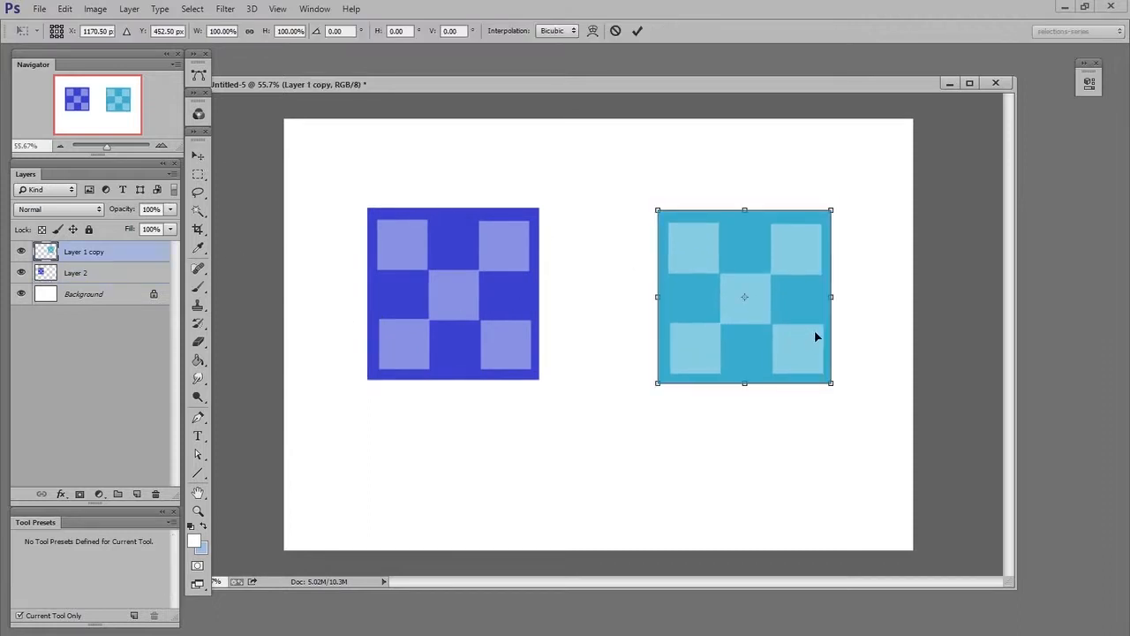
left_click_drag(657, 211, 697, 263)
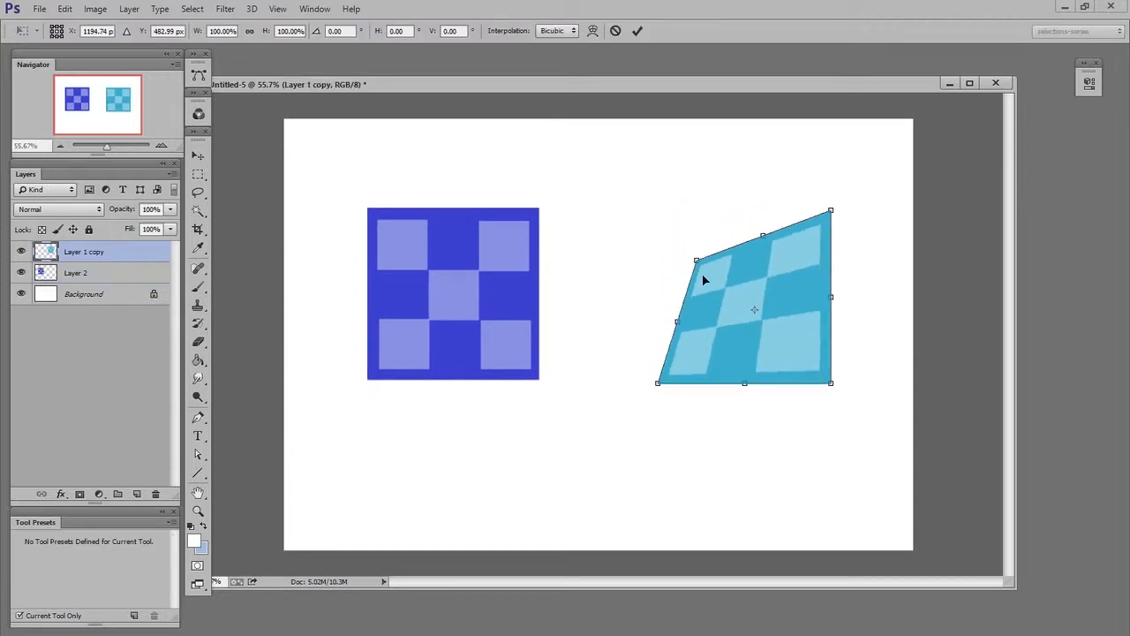
key("Return")
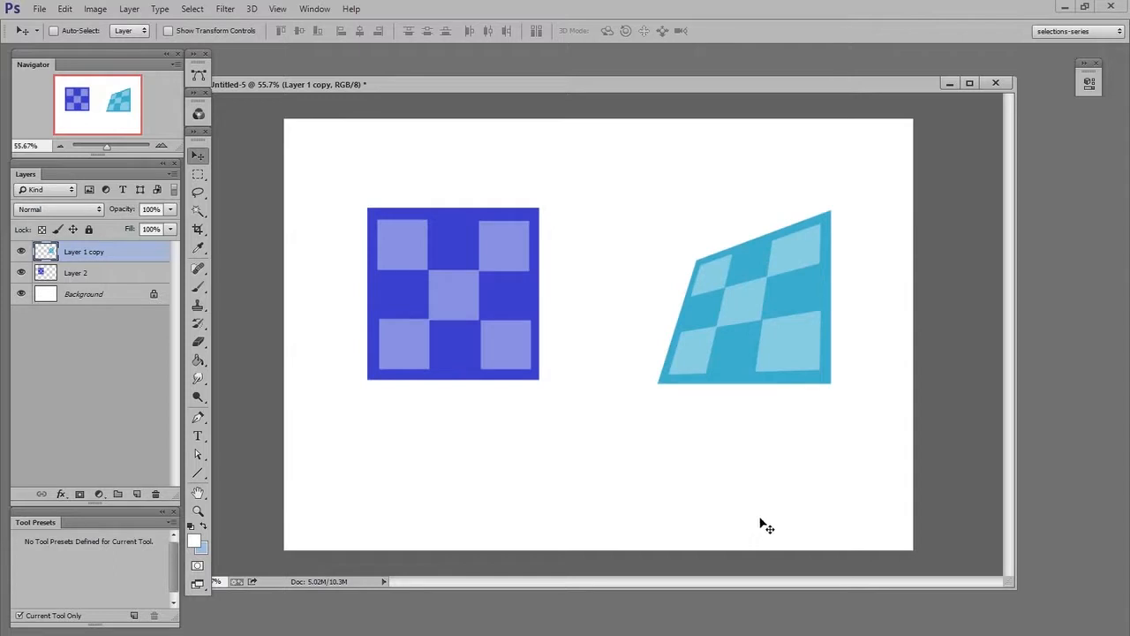
Move the distorted light-blue shape slightly and check its bounding box by transforming it again without reshaping it
left_click_drag(766, 313, 771, 346)
key("ctrl+t")
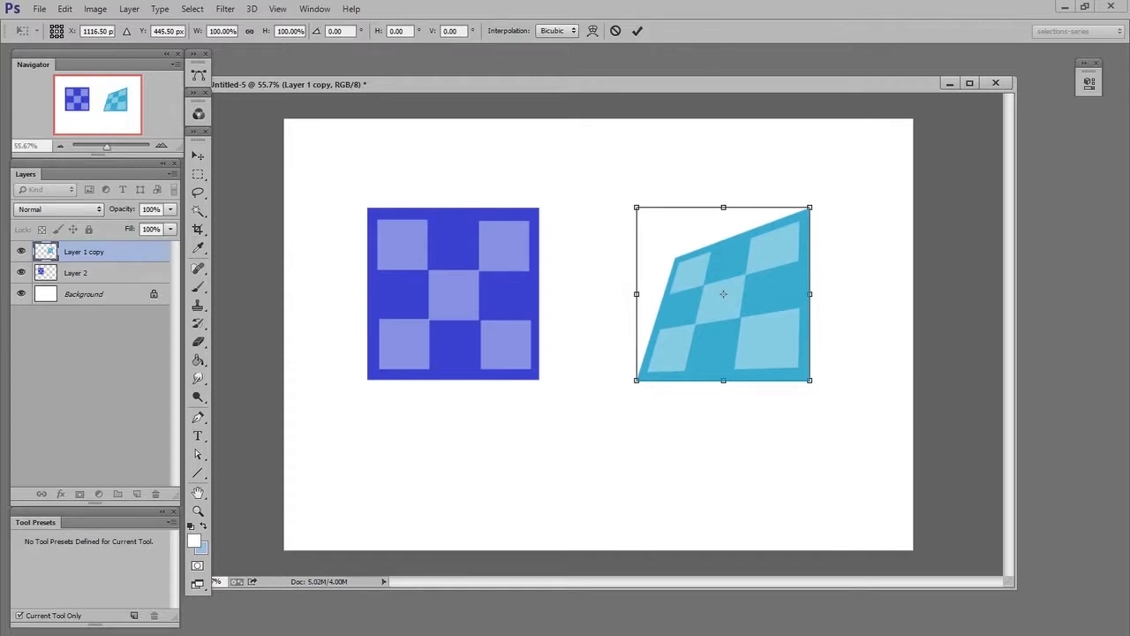
key("Return")
Convert the dark-blue checkered square on Layer 2 to a smart object
left_click(115, 279)
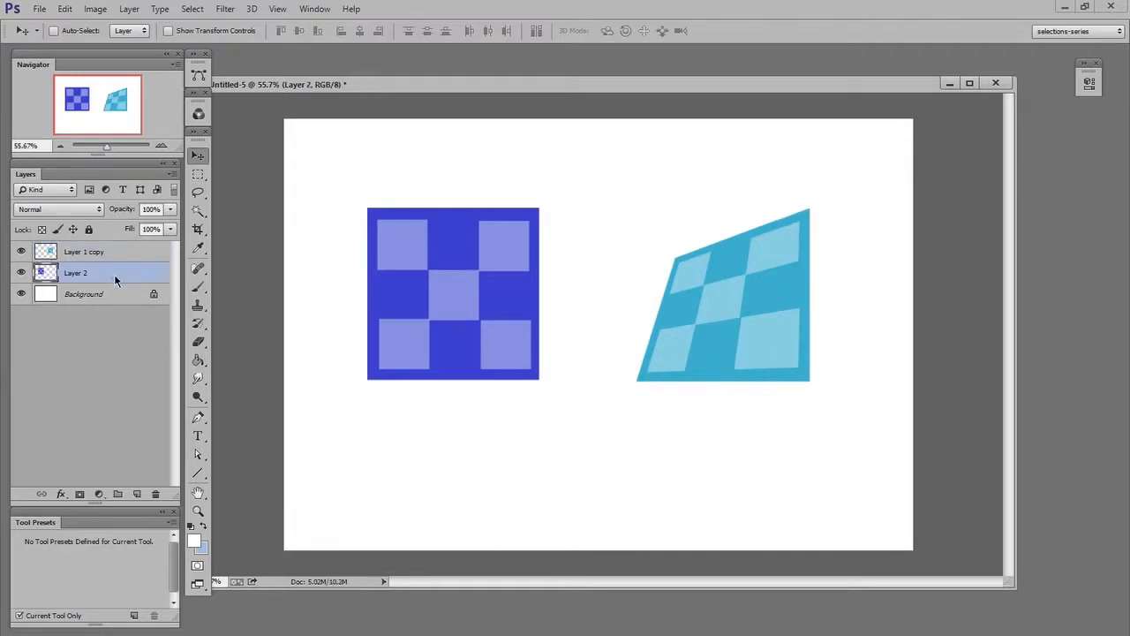
right_click(115, 279)
left_click(231, 346)
Distort the dark-blue smart object by pulling its upper-left corner inward to resemble the light-blue shape, and apply it
key("ctrl+t")
right_click(491, 297)
left_click(371, 210)
left_click_drag(370, 209, 407, 250)
left_click_drag(519, 307, 531, 316)
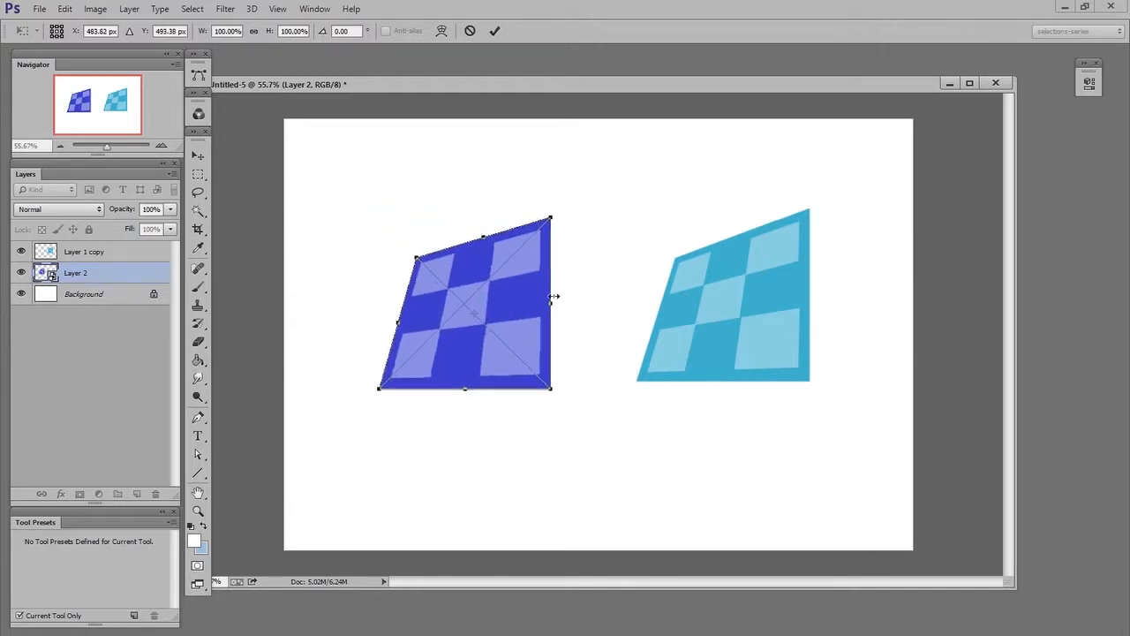
key("Return")
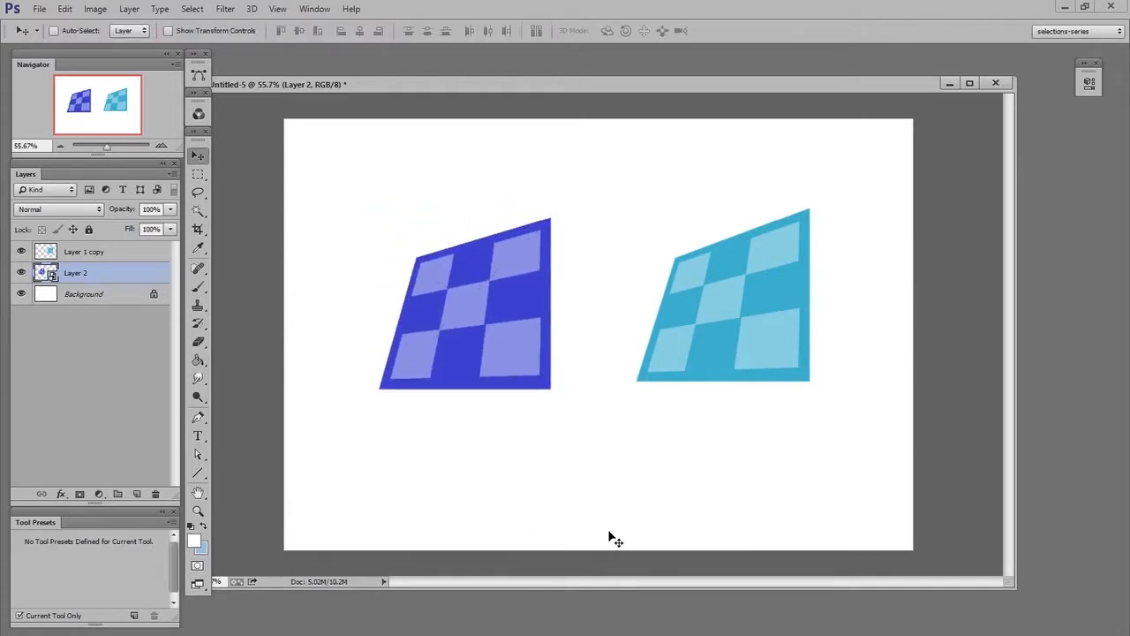
Shift the dark-blue smart object up and warp it so its edges curve and its side nearest the light-blue shape widens
key("ctrl+t")
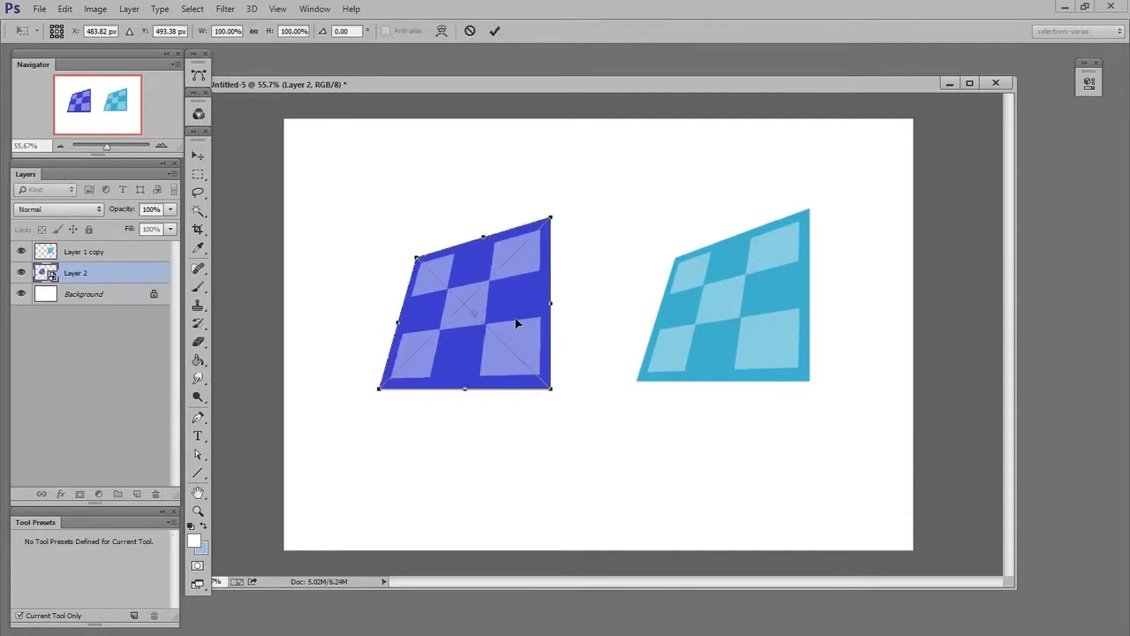
left_click_drag(516, 323, 536, 303)
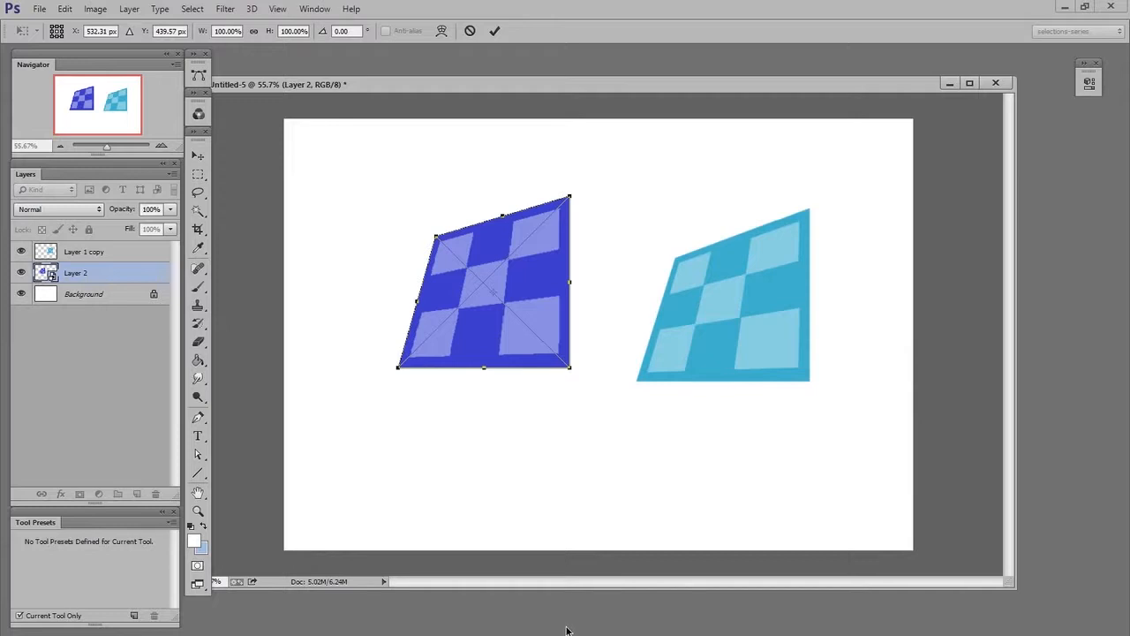
right_click(532, 278)
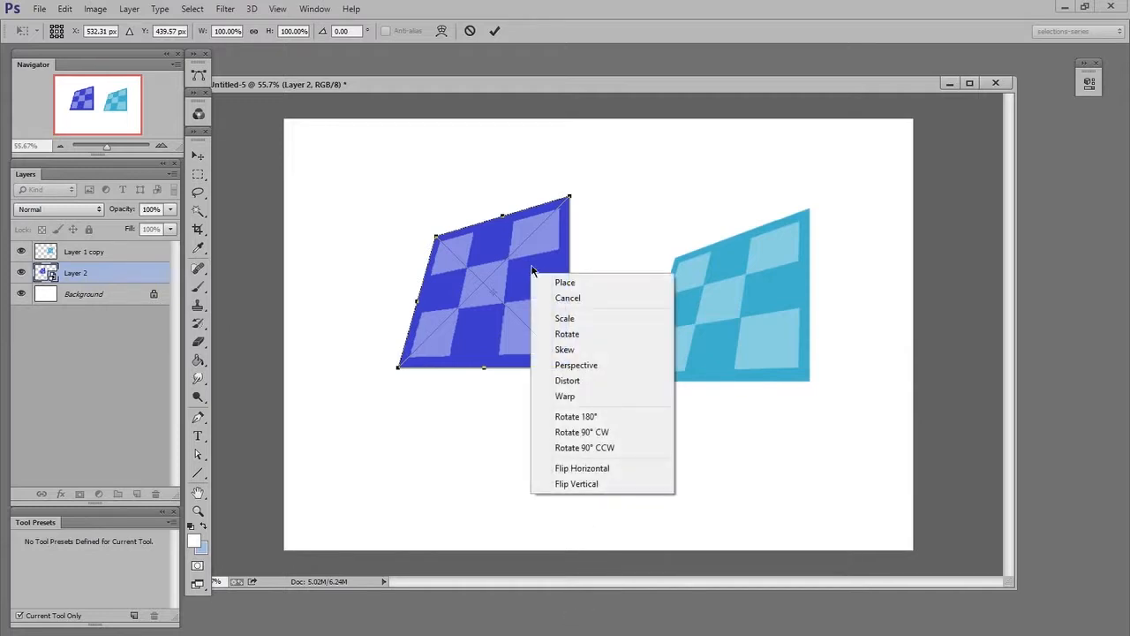
left_click(589, 395)
left_click_drag(463, 257, 494, 296)
left_click_drag(494, 241, 501, 237)
left_click_drag(571, 196, 594, 188)
left_click_drag(570, 241, 583, 245)
left_click_drag(570, 366, 591, 368)
left_click_drag(499, 368, 433, 376)
left_click_drag(491, 294, 490, 285)
left_click_drag(501, 234, 526, 206)
left_click_drag(491, 283, 491, 289)
left_click_drag(571, 296, 584, 302)
key("Return")
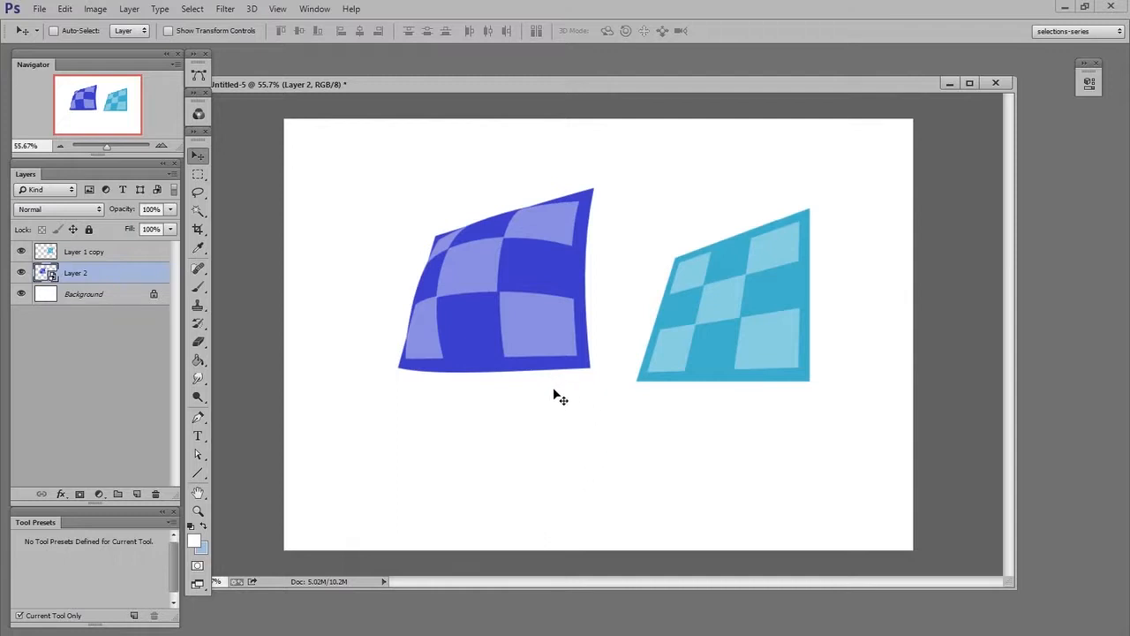
Open the contents of the Layer 2 smart object and arrange its enlarged window beside the warped shape
double_click(45, 273)
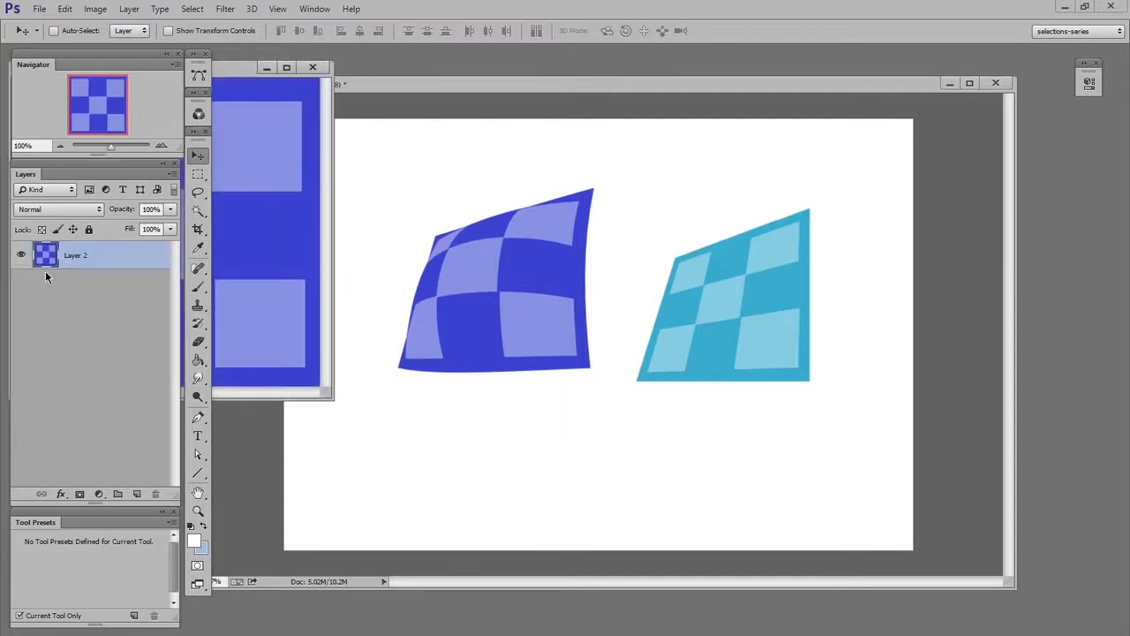
left_click_drag(243, 76, 742, 159)
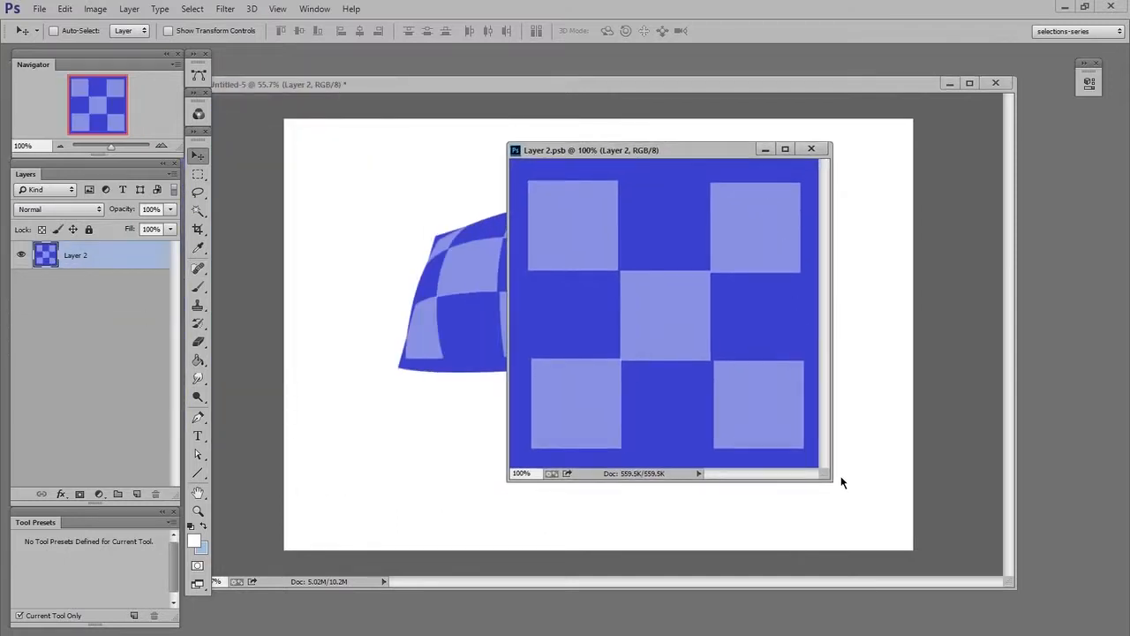
left_click_drag(871, 508, 903, 528)
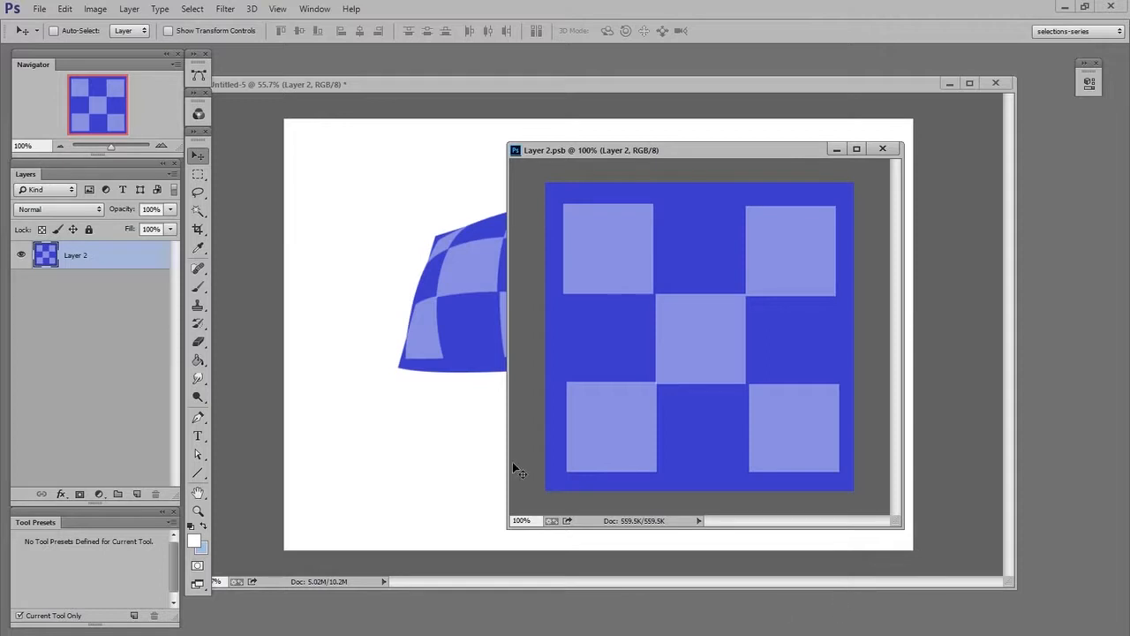
left_click_drag(595, 150, 758, 221)
left_click(566, 322)
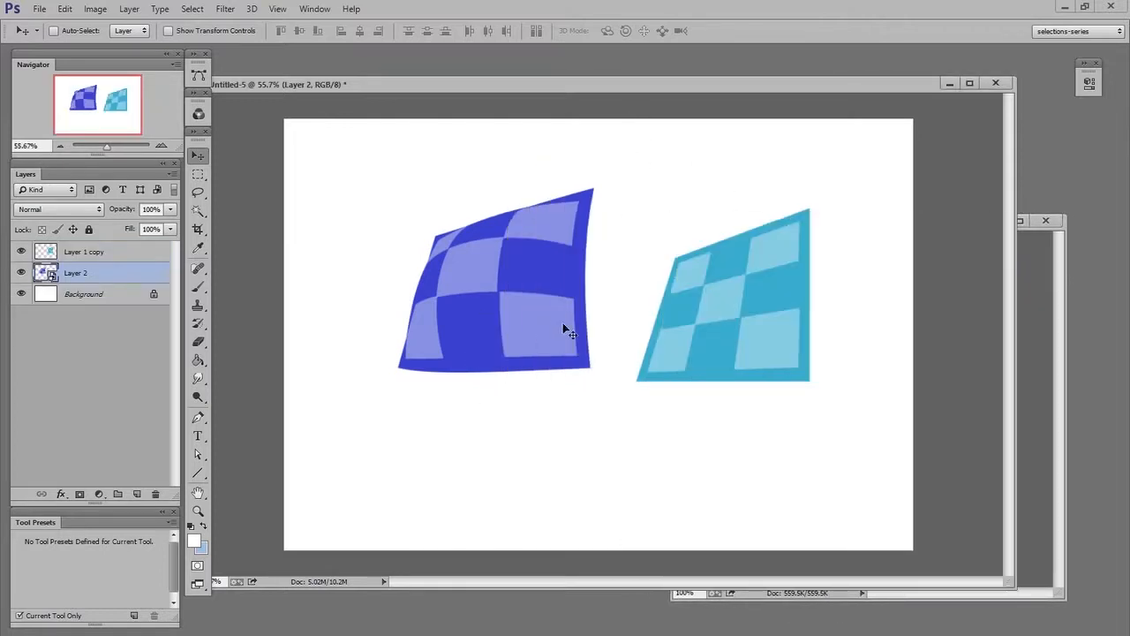
left_click(1024, 406)
left_click_drag(837, 222, 760, 209)
Paint a filled red circle over the centre of the checkerboard on a new layer and save the smart object contents
key("ctrl+shift+alt+n")
key("b")
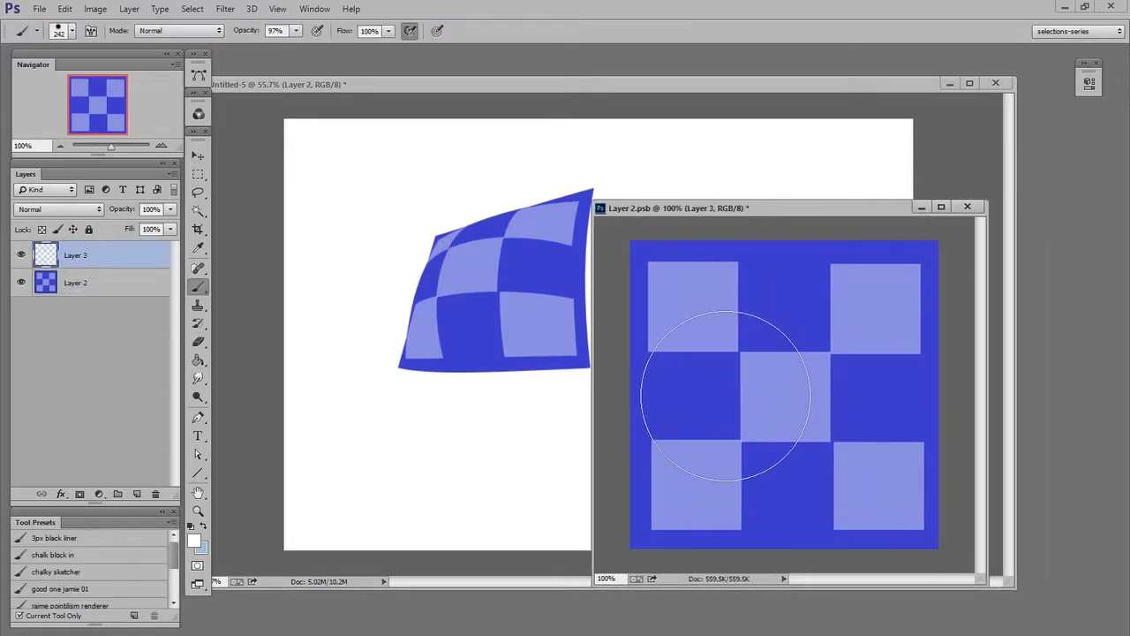
right_click(737, 399)
left_click(751, 490)
left_click(675, 404)
key("n")
left_click_drag(671, 358, 724, 315)
left_click(901, 309)
mouse_move(781, 369)
left_mouse_down()
mouse_move(813, 377)
mouse_move(804, 384)
left_mouse_up()
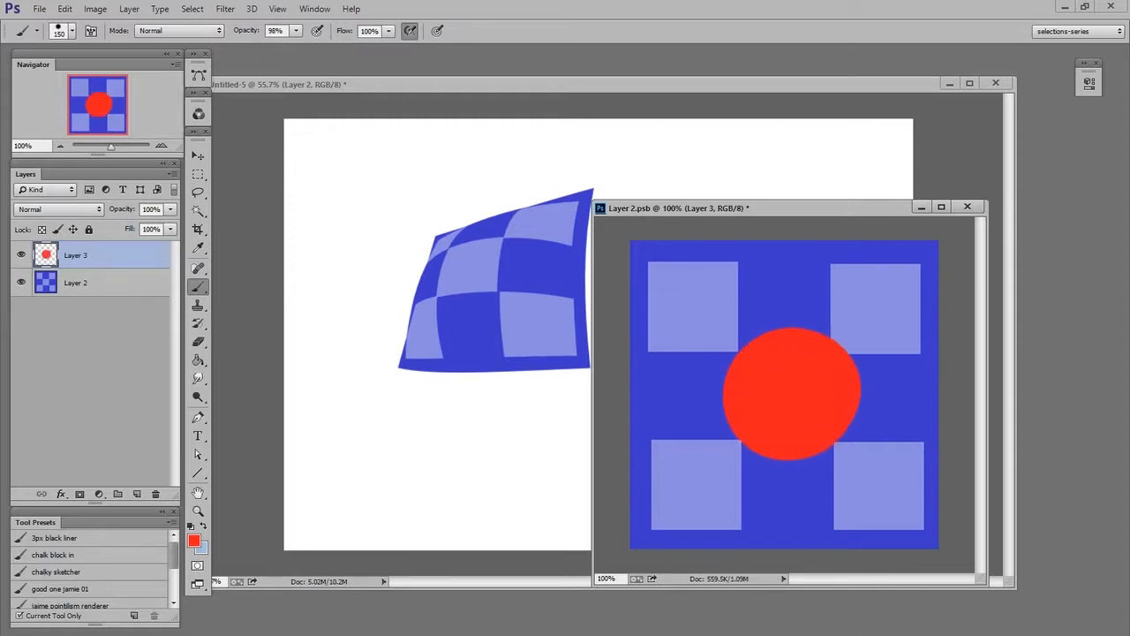
key("ctrl+s")
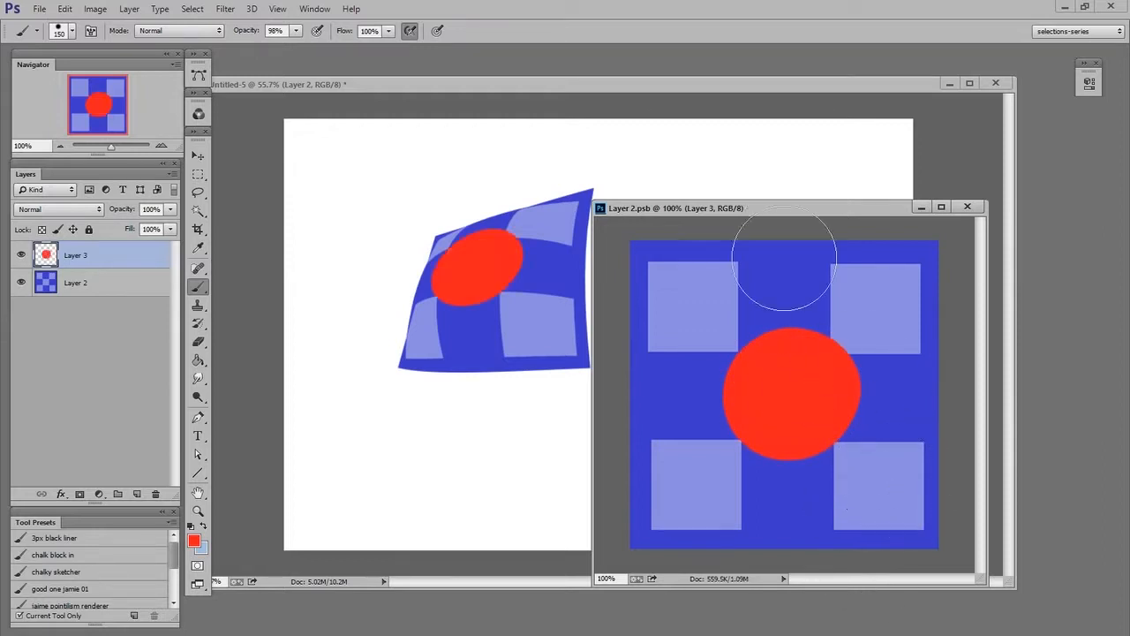
Narrow the main document window and bring the Layer 2.psb contents back to the front beside it
key("ctrl+w")
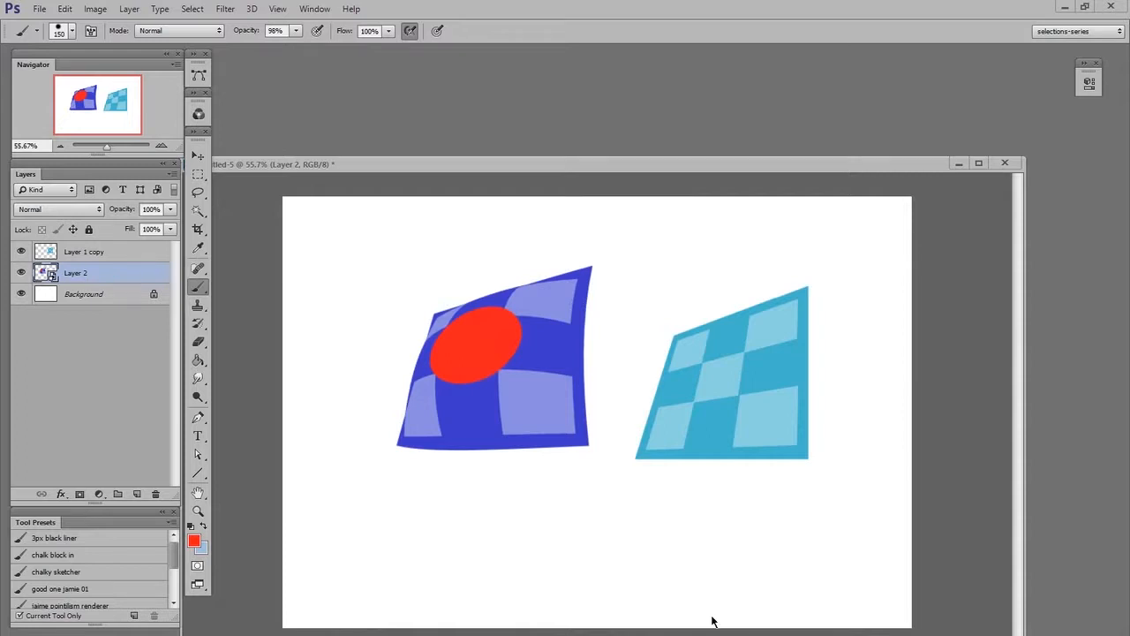
left_click_drag(1024, 466, 757, 464)
left_click(966, 469)
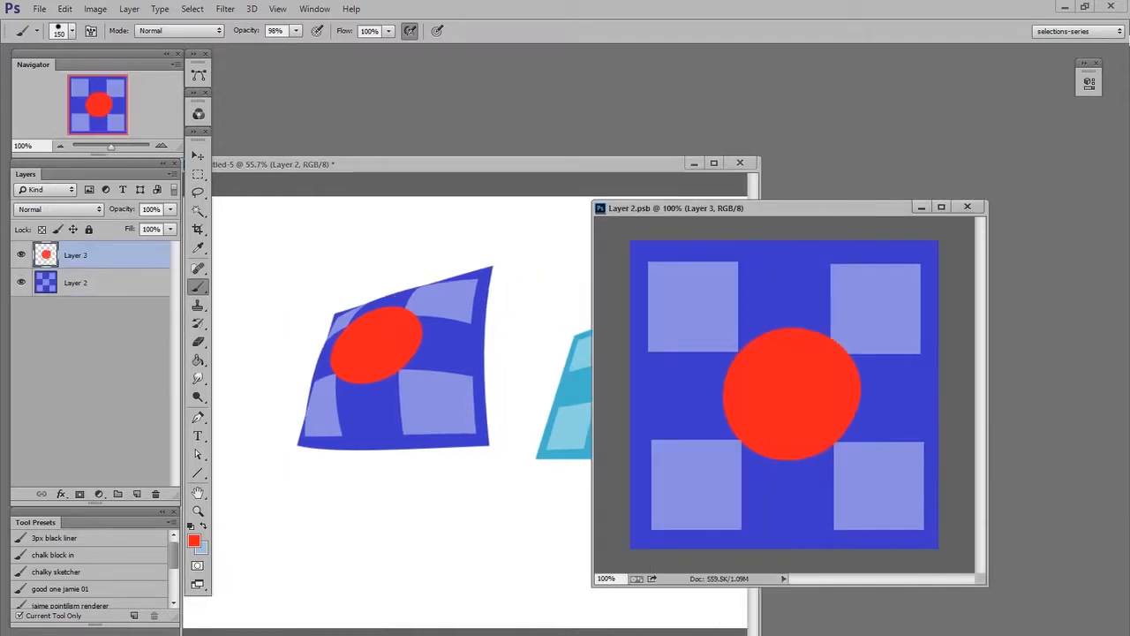
Paste the copied sticker image into Layer 2.psb, scale it down to cover the square canvas, and save the contents
key("ctrl+v")
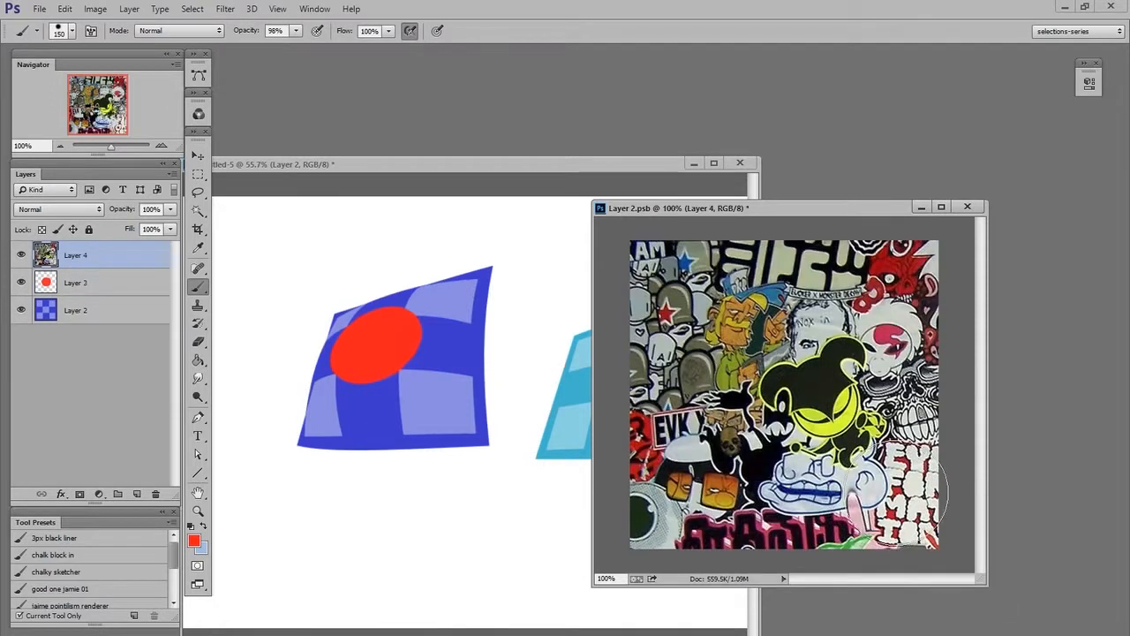
left_click(199, 158)
mouse_move(711, 430)
left_mouse_down()
mouse_move(724, 398)
mouse_move(702, 433)
left_mouse_up()
key("ctrl+t")
left_click_drag(743, 485, 710, 426)
left_click_drag(681, 245, 734, 280)
left_click_drag(956, 492, 858, 461)
key("Return")
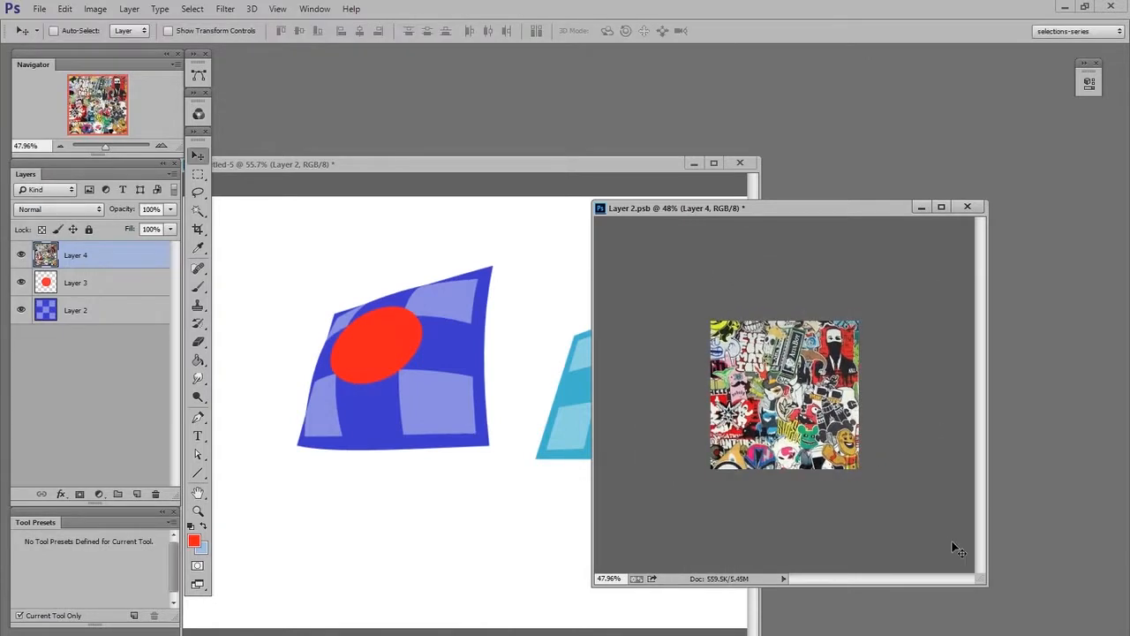
key("ctrl+s")
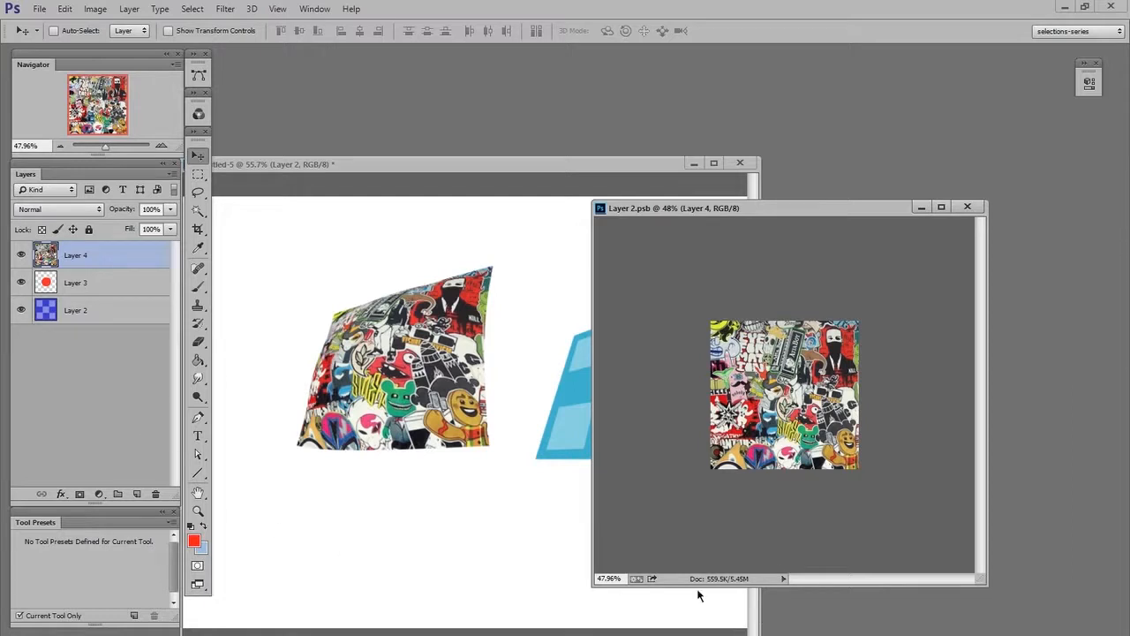
Deselect the layers in Layer 2.psb and return to the main document with the warped sticker image
left_click(115, 415)
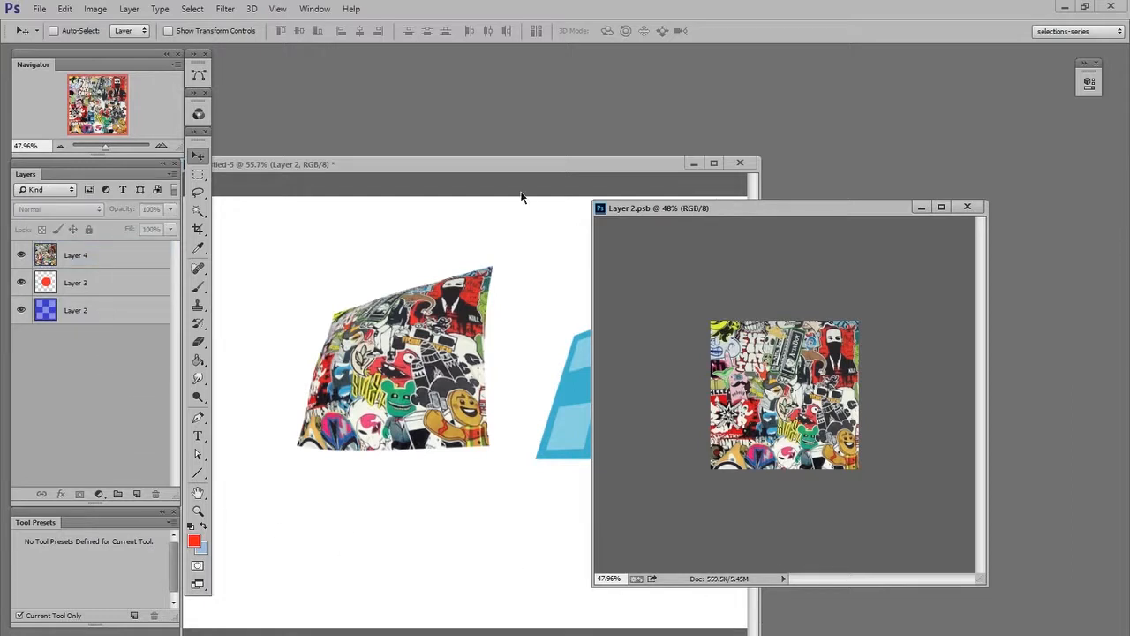
left_click(520, 196)
left_click_drag(569, 161, 629, 154)
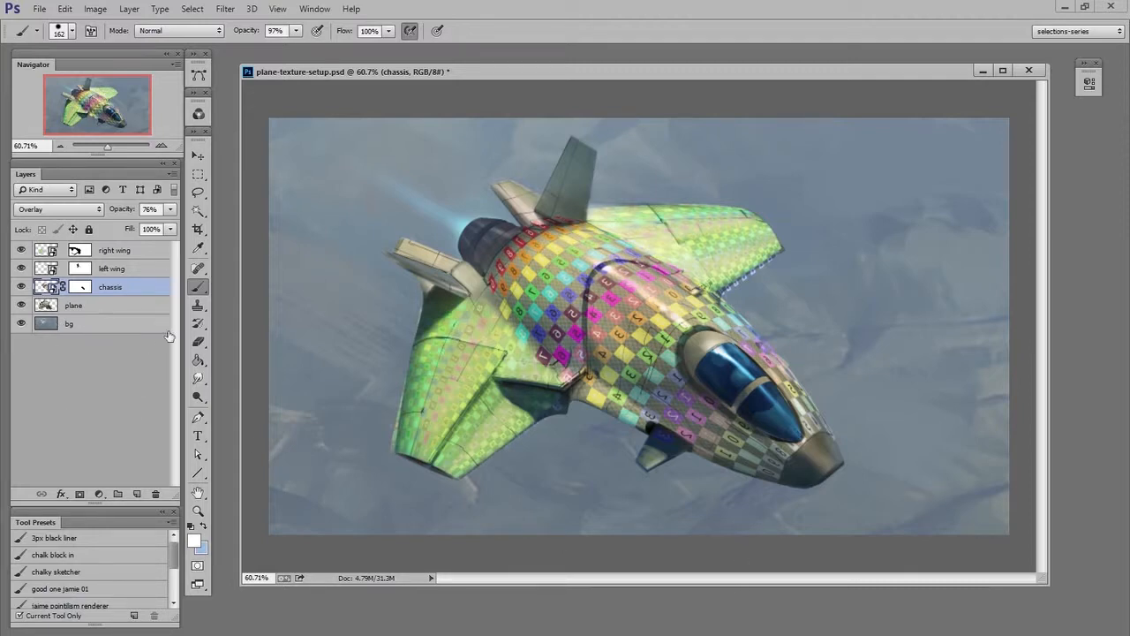
Compare the plane with and without the chassis texture, then open its smart object contents and fit the numbered grid in view
left_click(21, 286)
left_click(21, 286)
double_click(49, 286)
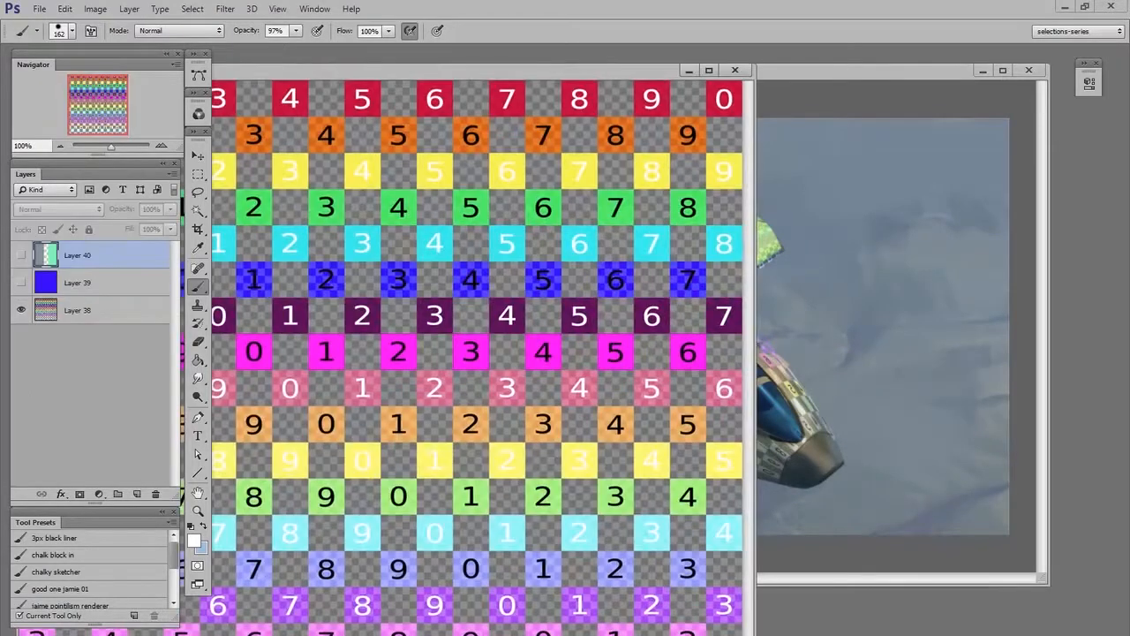
left_click(623, 241, "alt")
key("z")
left_click_drag(644, 294, 599, 315)
key("b")
mouse_move(651, 77)
left_mouse_down()
mouse_move(496, 262)
mouse_move(475, 251)
mouse_move(866, 111)
left_mouse_up()
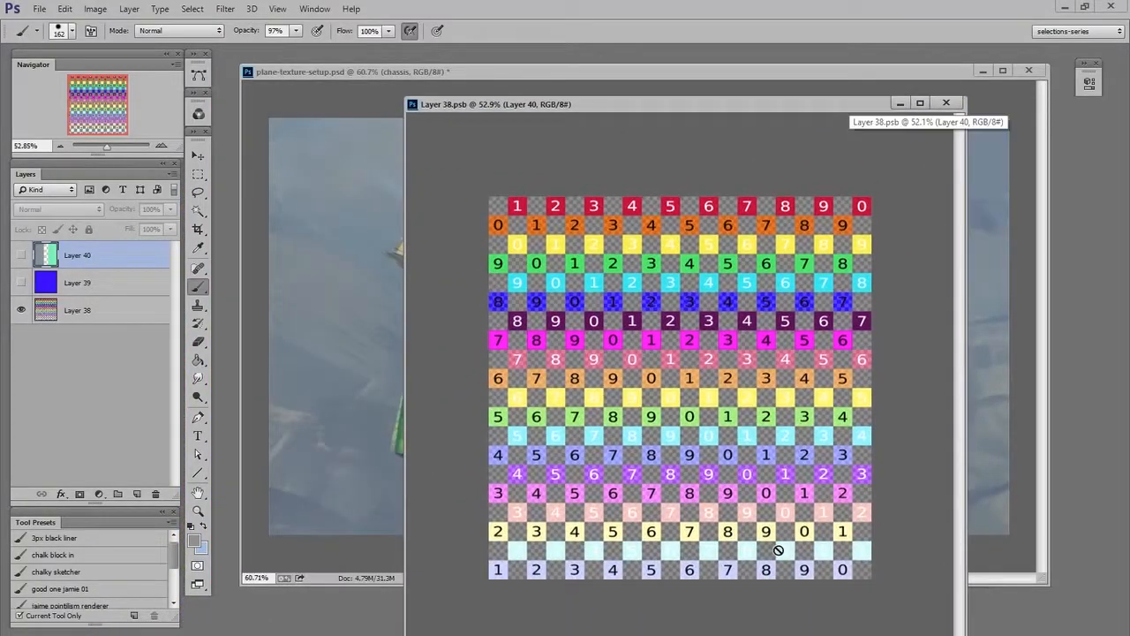
Paste the sticker image over the numbered grid, scale it to about 106% width and 116% height, position it, and close the contents
key("ctrl+v")
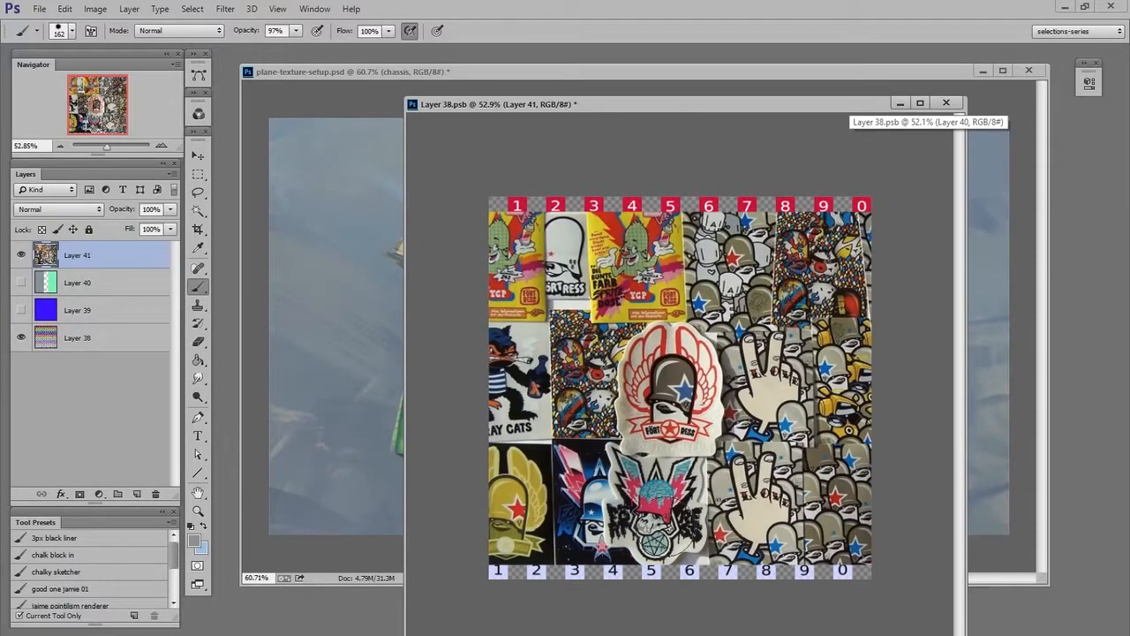
key("v")
key("ctrl+t")
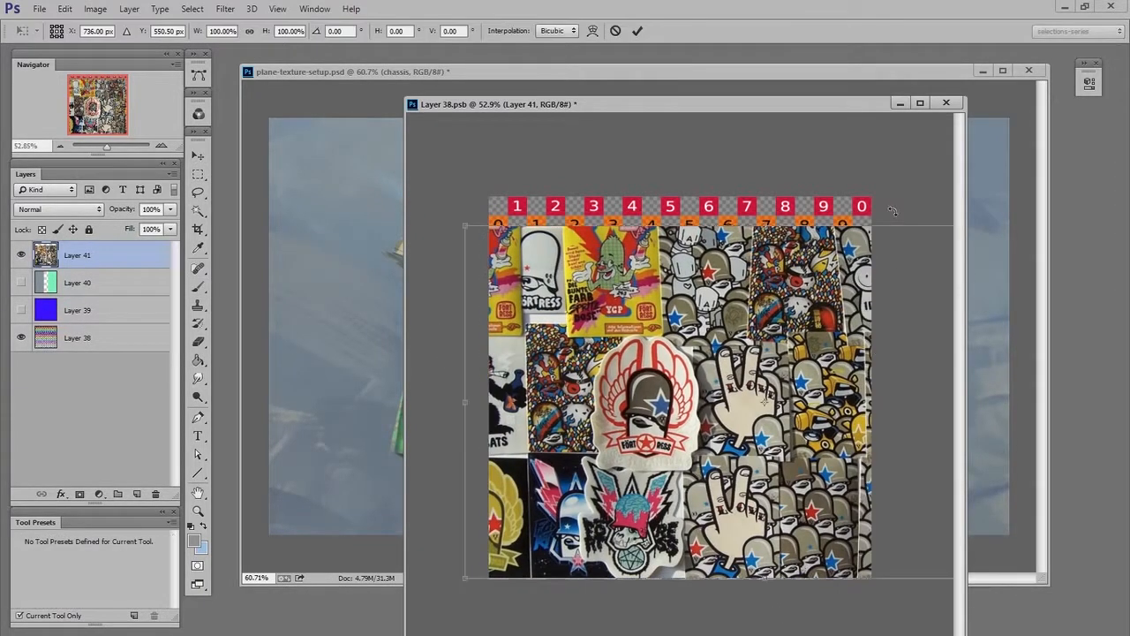
left_click_drag(652, 367, 677, 298)
left_click_drag(491, 509, 454, 566)
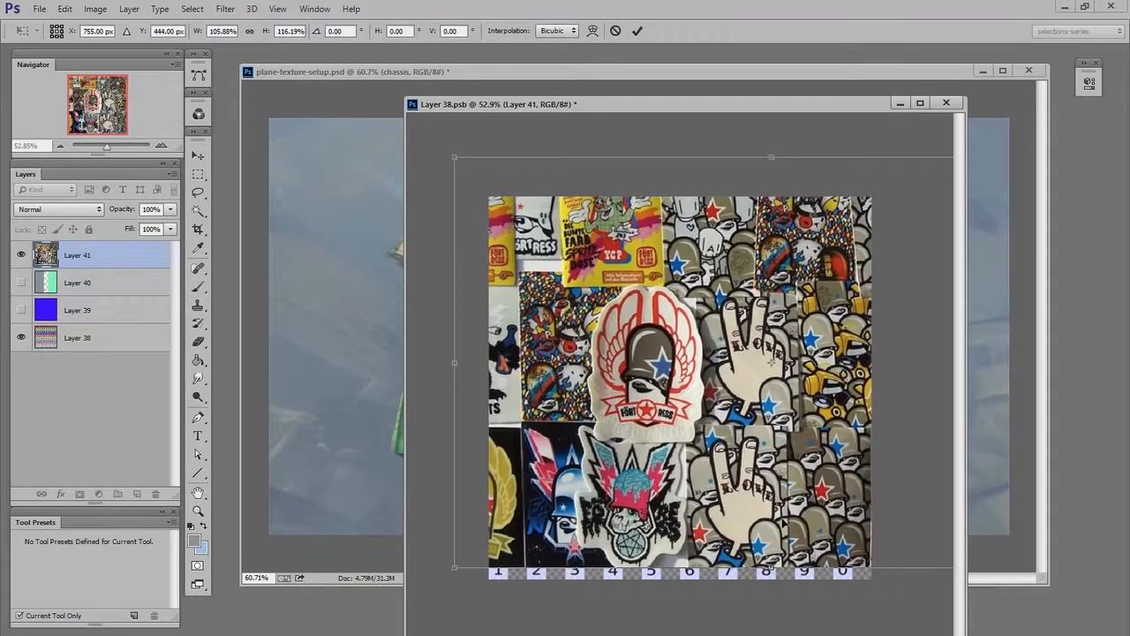
left_click_drag(807, 542, 784, 559)
key("Return")
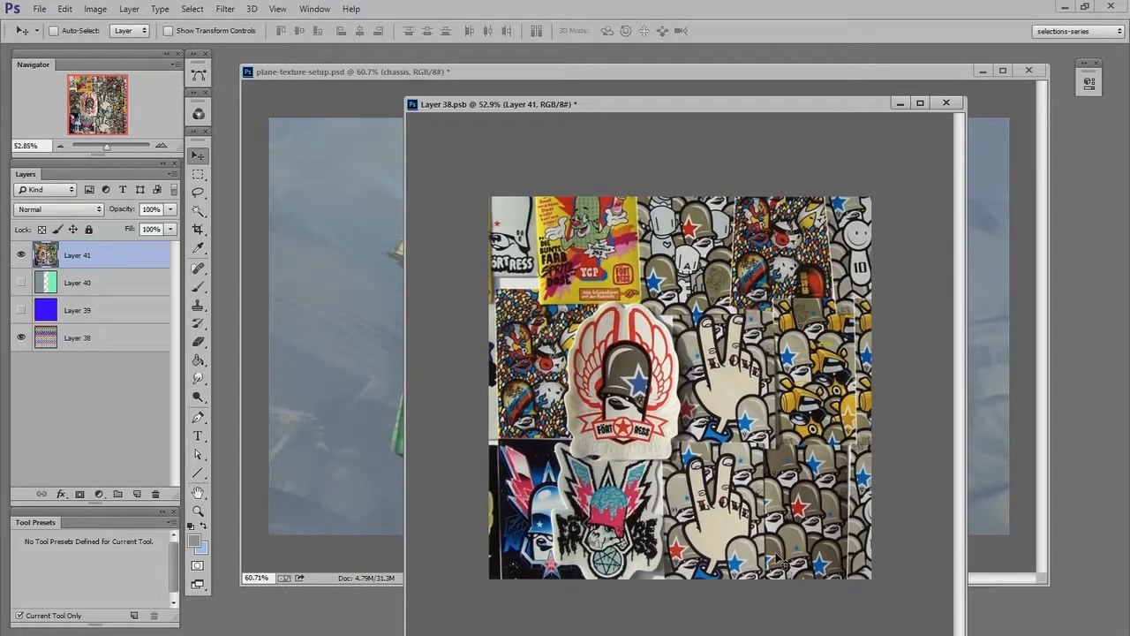
key("ctrl+w")
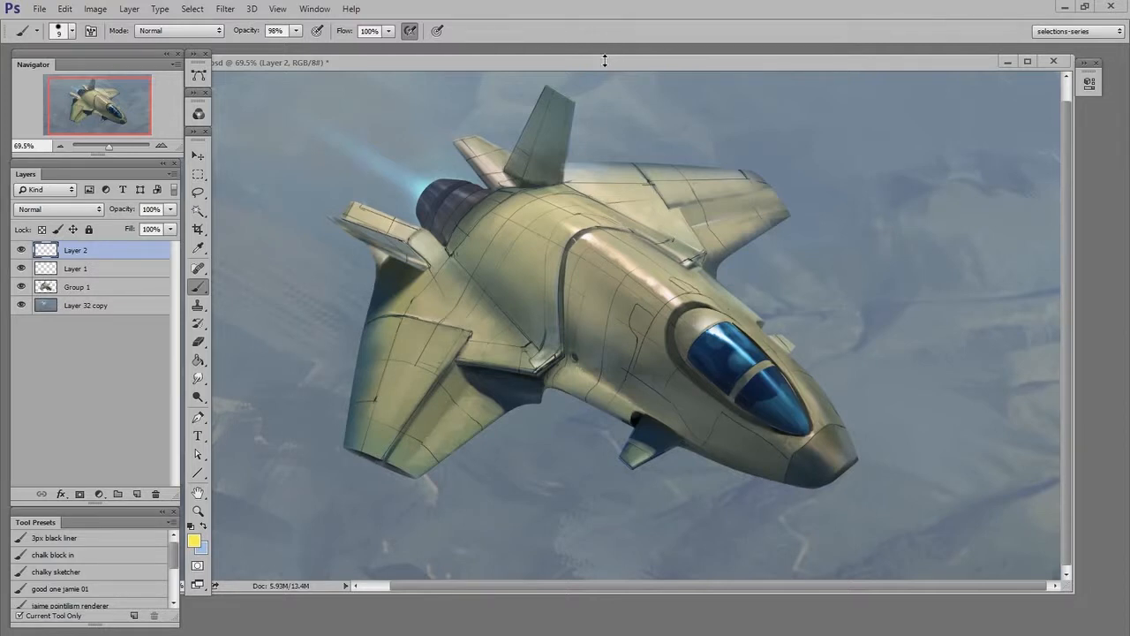
Frame the plane's fuselage and near wing with straight yellow guide lines on Layer 2
mouse_move(424, 254)
left_mouse_down()
mouse_move(759, 495)
mouse_move(864, 441)
mouse_move(505, 181)
mouse_move(886, 424)
left_mouse_up()
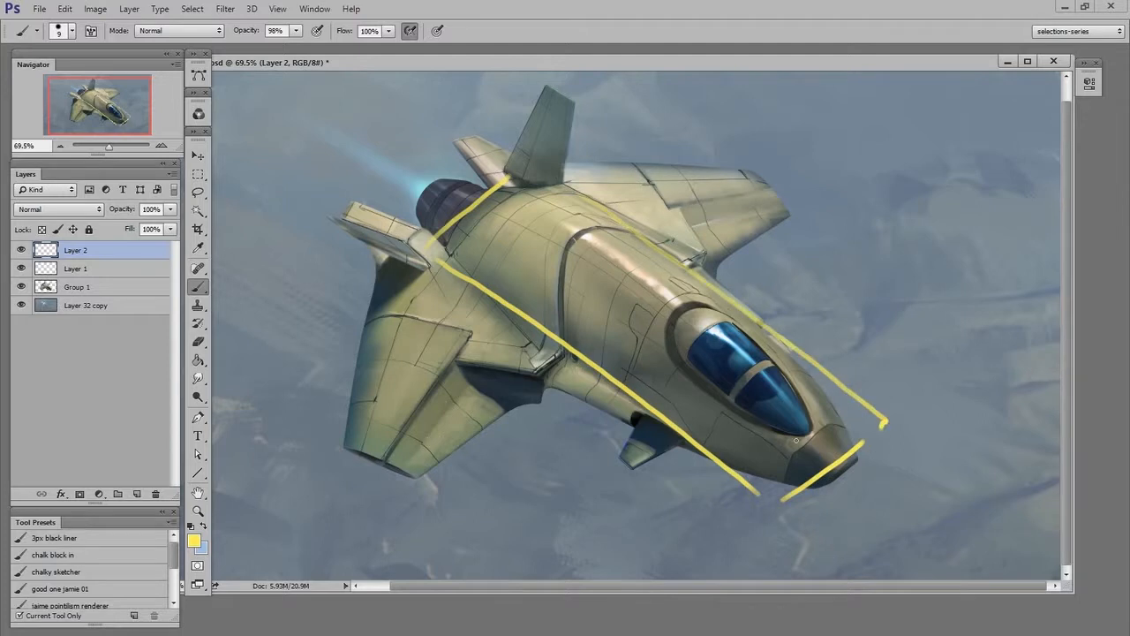
left_click_drag(572, 364, 413, 493)
left_click_drag(377, 279, 305, 430)
left_click_drag(313, 439, 447, 496)
left_click_drag(400, 281, 574, 368)
Outline the far wing with straight yellow guide lines and erase the overshoot at its tip
left_click_drag(708, 272, 794, 211)
left_click_drag(745, 168, 798, 227)
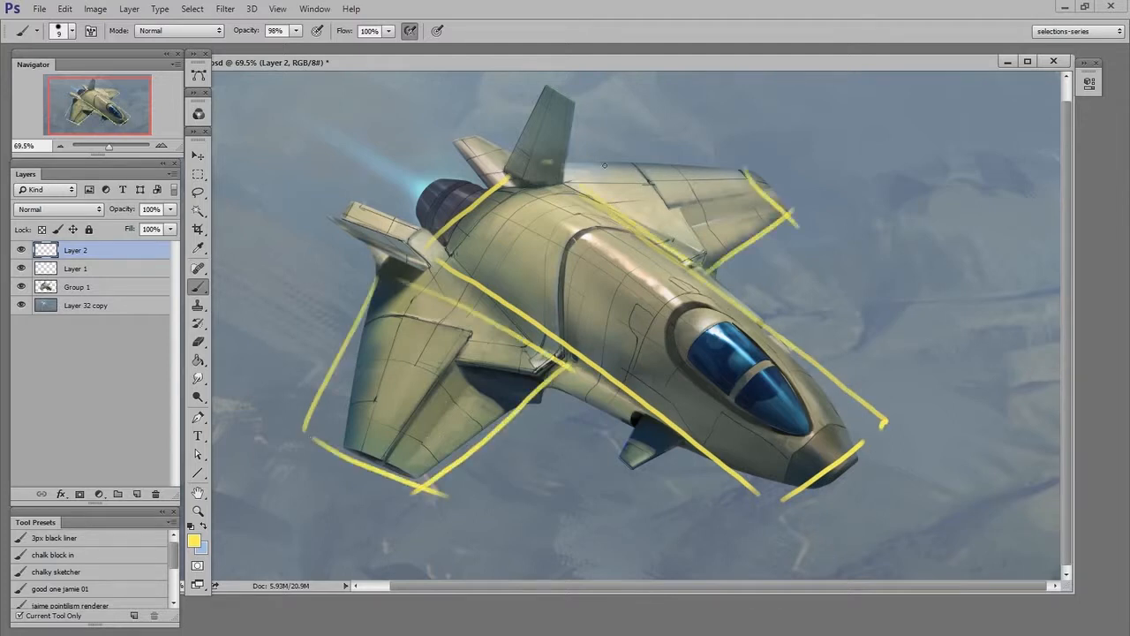
left_click_drag(542, 162, 759, 178)
key("e")
left_click_drag(809, 218, 794, 239)
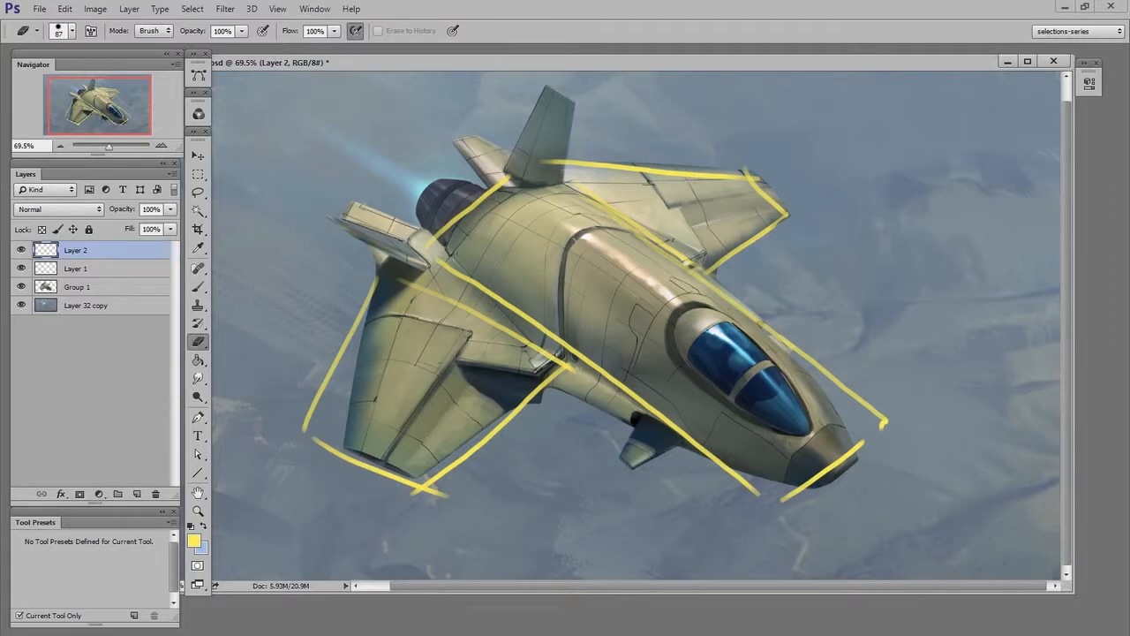
Paint curved yellow contour lines across the canopy and mid-fuselage, plus two lengthwise lines from the tail to the nose
key("b")
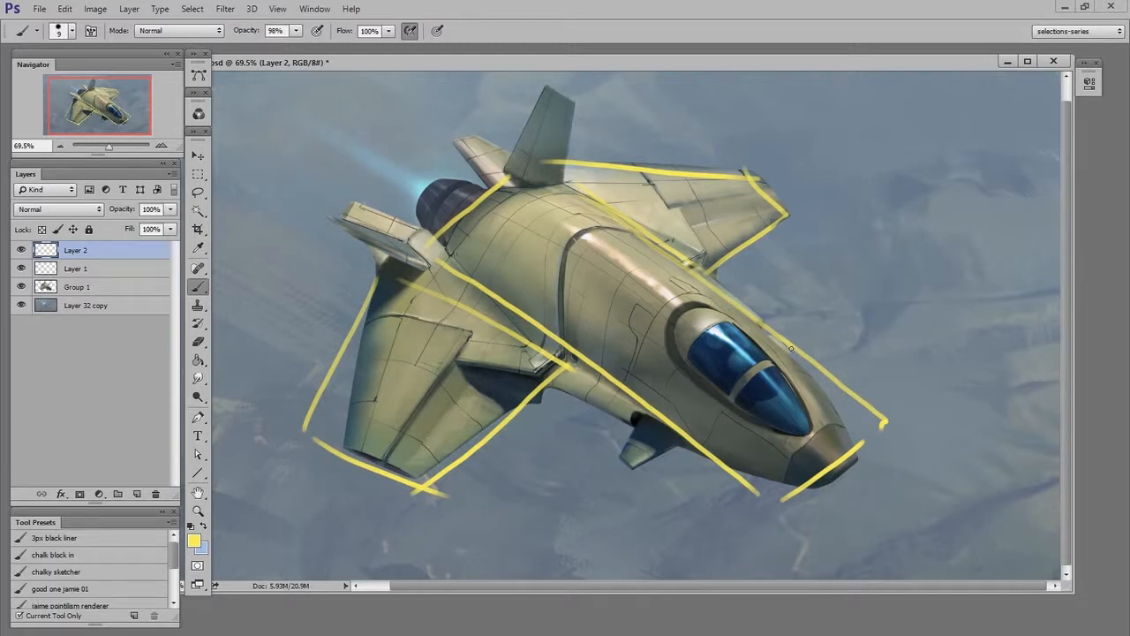
mouse_move(775, 333)
left_mouse_down()
mouse_move(725, 344)
mouse_move(679, 414)
left_mouse_up()
mouse_move(654, 245)
left_mouse_down()
mouse_move(615, 226)
mouse_move(563, 263)
mouse_move(536, 320)
left_mouse_up()
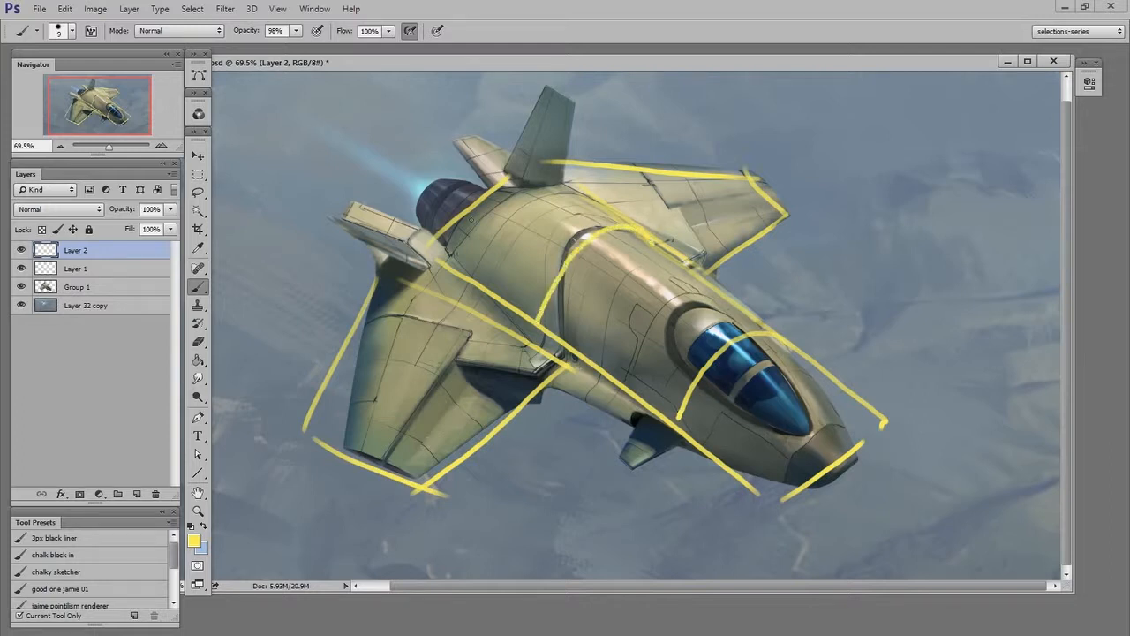
mouse_move(451, 226)
left_mouse_down()
mouse_move(549, 268)
mouse_move(667, 346)
mouse_move(810, 482)
left_mouse_up()
mouse_move(500, 183)
left_mouse_down()
mouse_move(580, 210)
mouse_move(674, 269)
mouse_move(861, 446)
left_mouse_up()
Erase the fuselage's straight far edge and nose line, and redraw the front end as a curve wrapping around the nose
key("e")
mouse_move(780, 309)
left_mouse_down()
mouse_move(914, 432)
mouse_move(927, 481)
left_mouse_up()
key("b")
mouse_move(785, 345)
left_mouse_down()
mouse_move(864, 450)
mouse_move(830, 491)
mouse_move(783, 505)
left_mouse_up()
key("e")
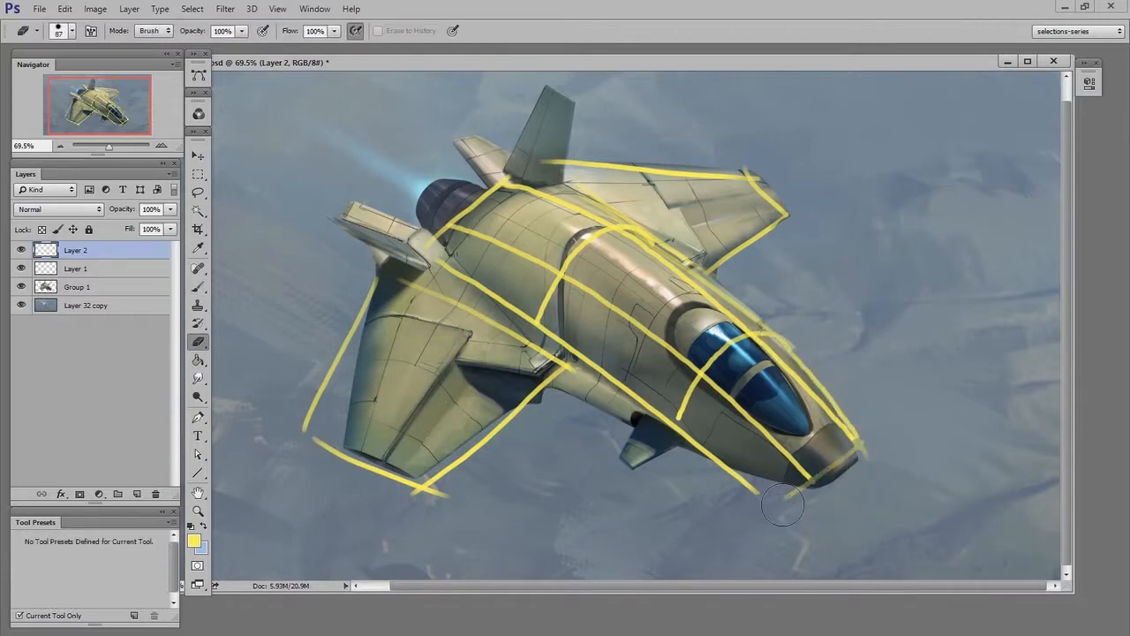
key("b")
mouse_move(865, 445)
left_mouse_down()
mouse_move(828, 443)
mouse_move(782, 505)
mouse_move(860, 444)
mouse_move(782, 502)
mouse_move(756, 494)
mouse_move(781, 507)
left_mouse_up()
Replace the straight guide line at the rear of the fuselage with a curve arching over the hull
key("e")
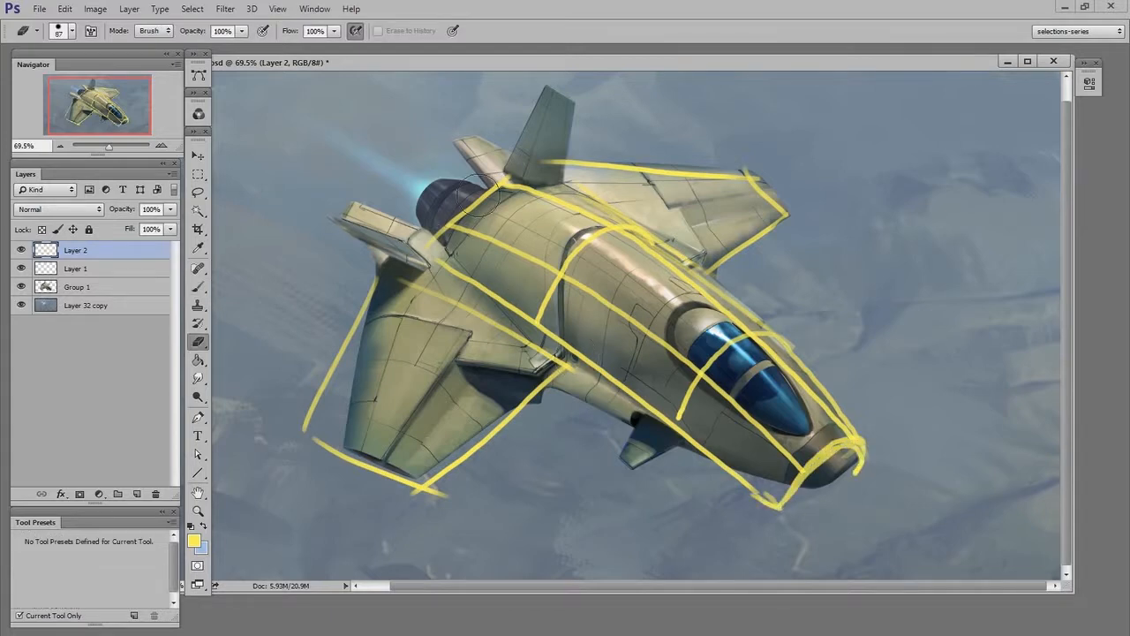
left_click_drag(494, 187, 438, 237)
key("b")
mouse_move(558, 181)
left_mouse_down()
mouse_move(472, 210)
mouse_move(439, 280)
left_mouse_up()
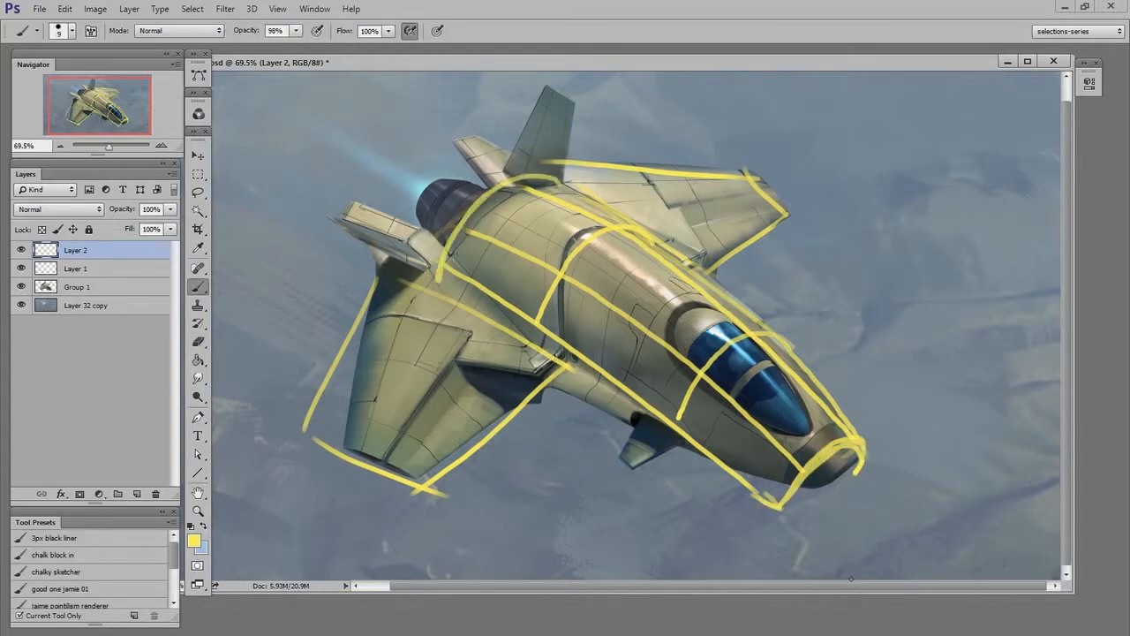
Redraw the near wing's outer edge closer to its shape and paint two curved contour lines across the wing
key("e")
key("b")
left_click_drag(372, 291, 341, 441)
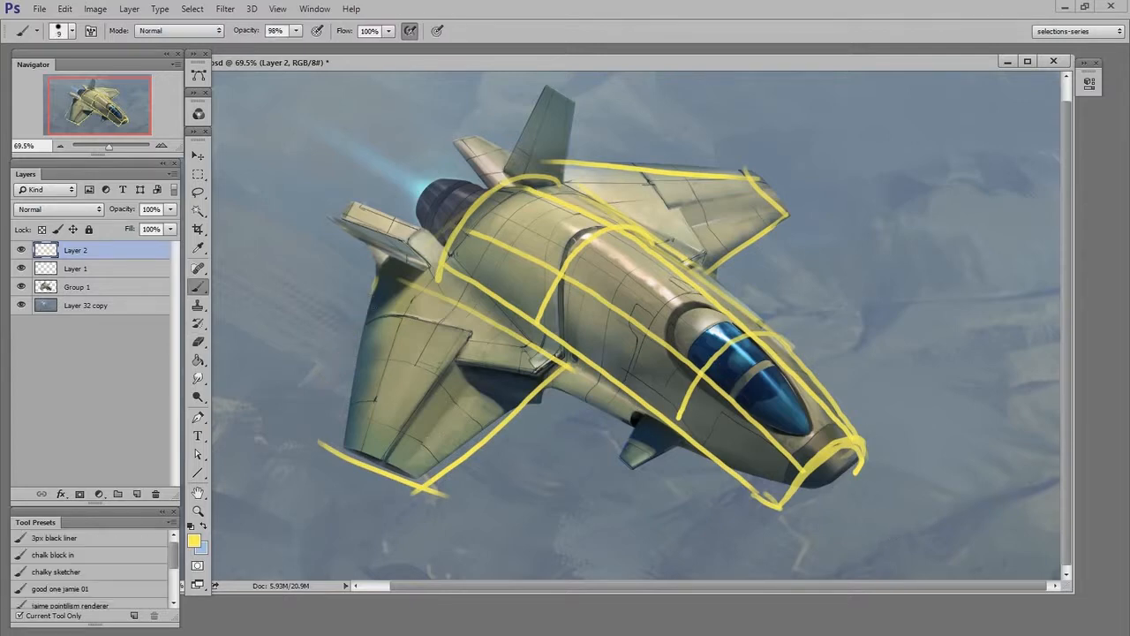
left_click_drag(364, 325, 522, 412)
left_click_drag(355, 387, 482, 459)
Replace the near wing's straight tip line with a curve and add two lengthwise contour lines along the wing
key("e")
key("b")
key("e")
left_click_drag(440, 502, 436, 496)
key("b")
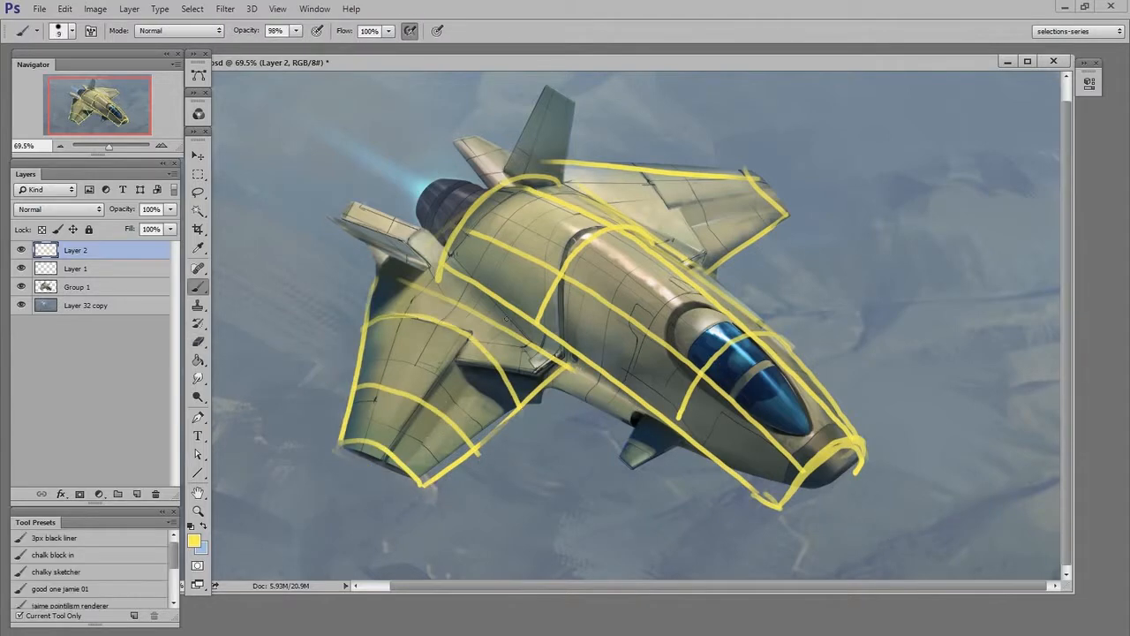
left_click_drag(497, 328, 388, 458)
left_click_drag(408, 287, 356, 448)
Erase the far wing's straight upper edge and repaint the wing with a curved grid of crosswise and lengthwise contour lines
key("e")
left_click_drag(548, 163, 769, 172)
key("b")
mouse_move(585, 163)
left_mouse_down()
mouse_move(687, 233)
mouse_move(708, 272)
left_mouse_up()
left_click_drag(677, 169, 747, 250)
mouse_move(561, 160)
left_mouse_down()
mouse_move(711, 167)
mouse_move(780, 229)
left_mouse_up()
left_click_drag(598, 184, 741, 179)
mouse_move(653, 234)
left_mouse_down()
mouse_move(794, 199)
mouse_move(793, 188)
mouse_move(778, 200)
left_mouse_up()
Clean up the guide lines at the far wing's tip and redraw its outer corner as a rounded edge
key("e")
key("b")
key("e")
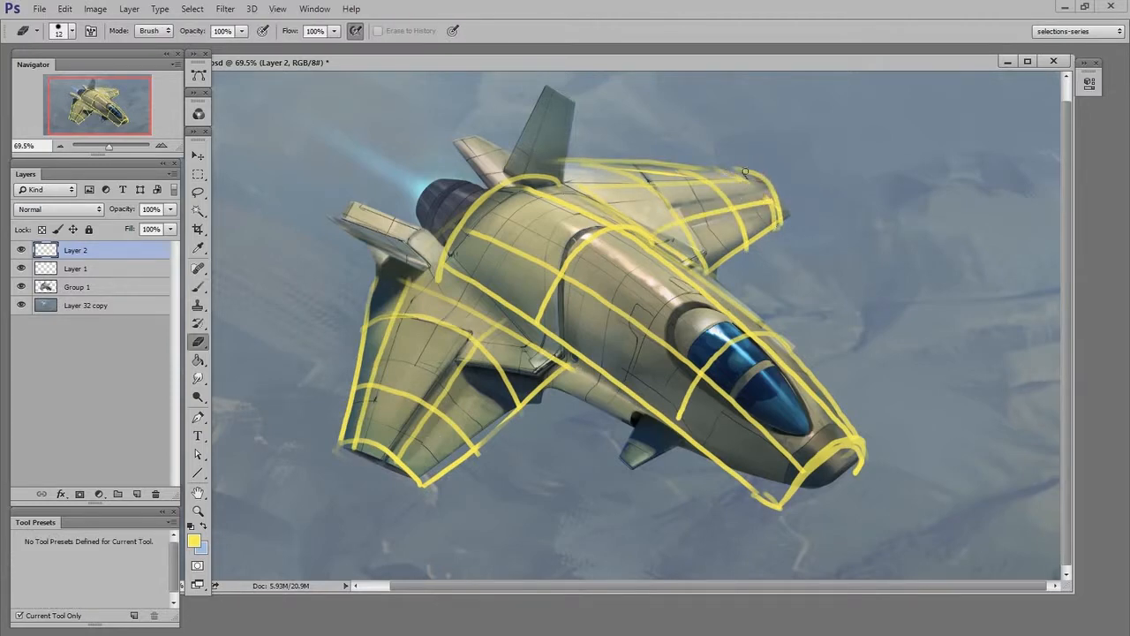
key("b")
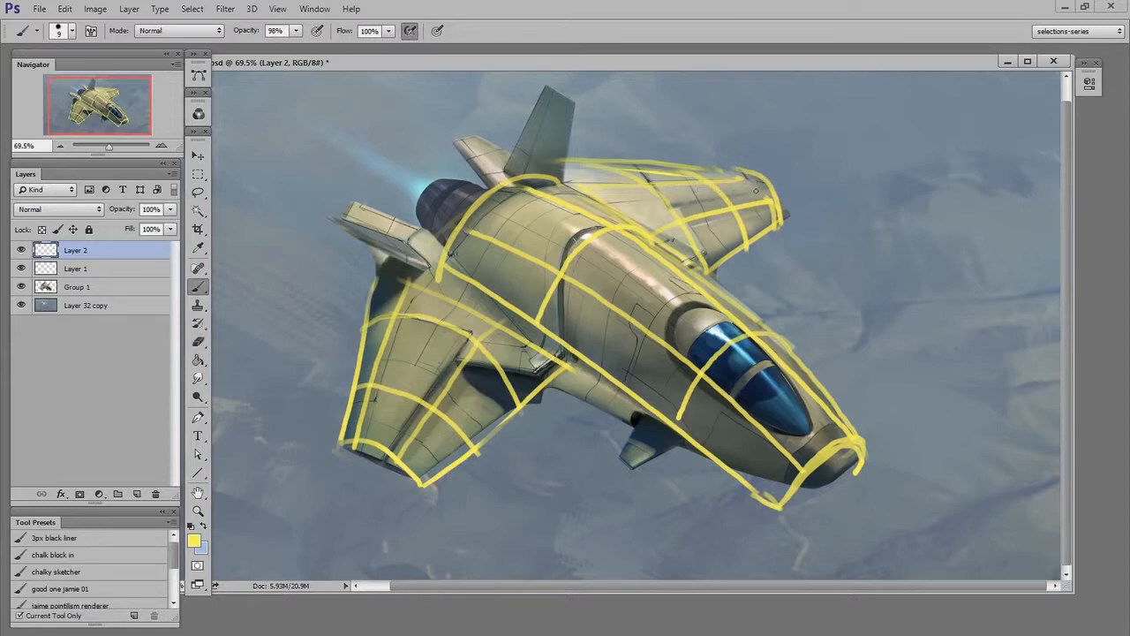
left_click_drag(765, 179, 778, 230)
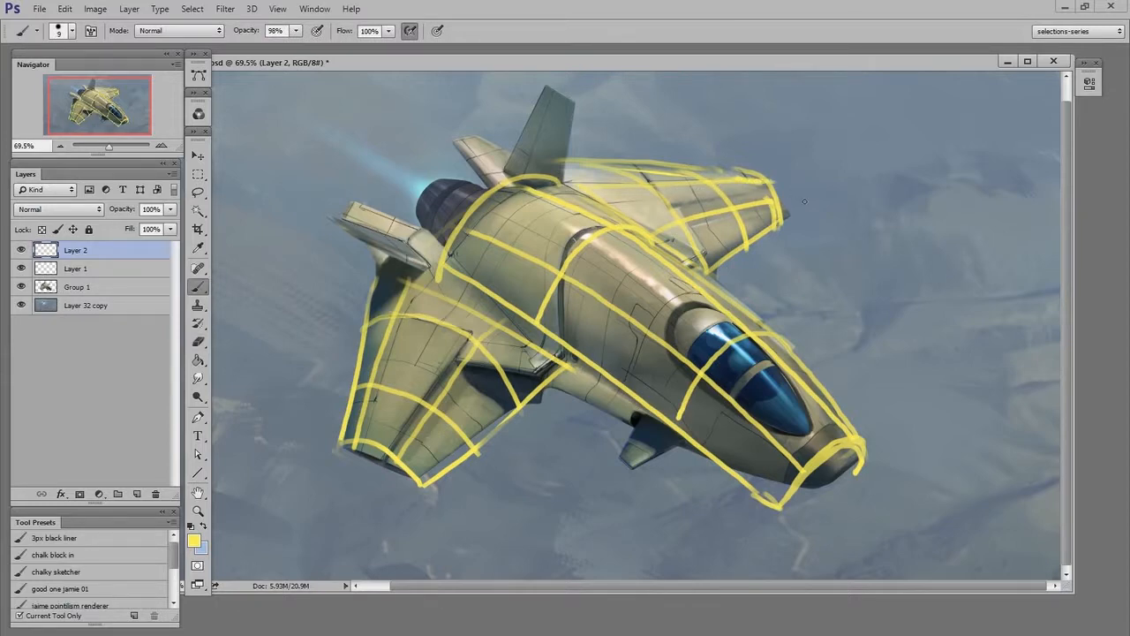